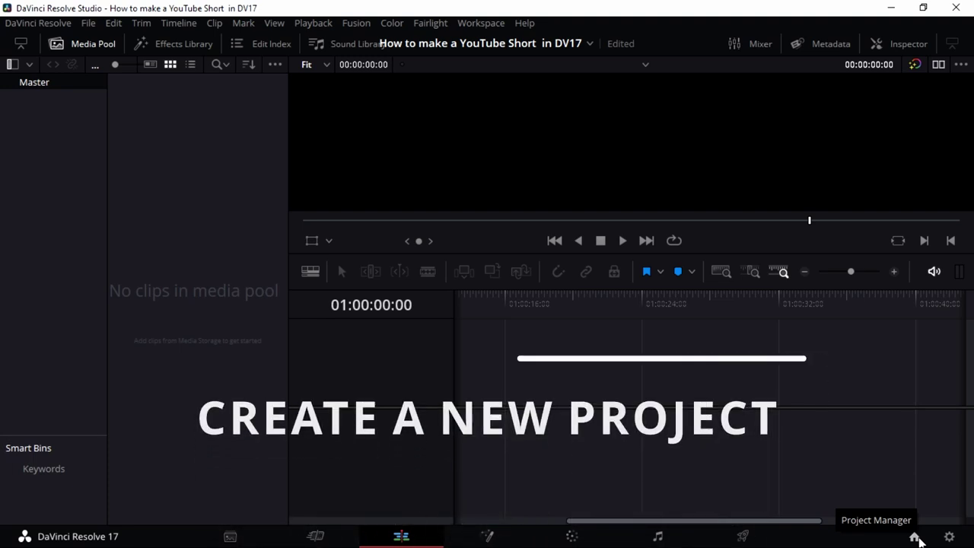
Step: Import the clips from Projects (D:) > shorts footage > funny into the Media Pool
left_click(914, 537)
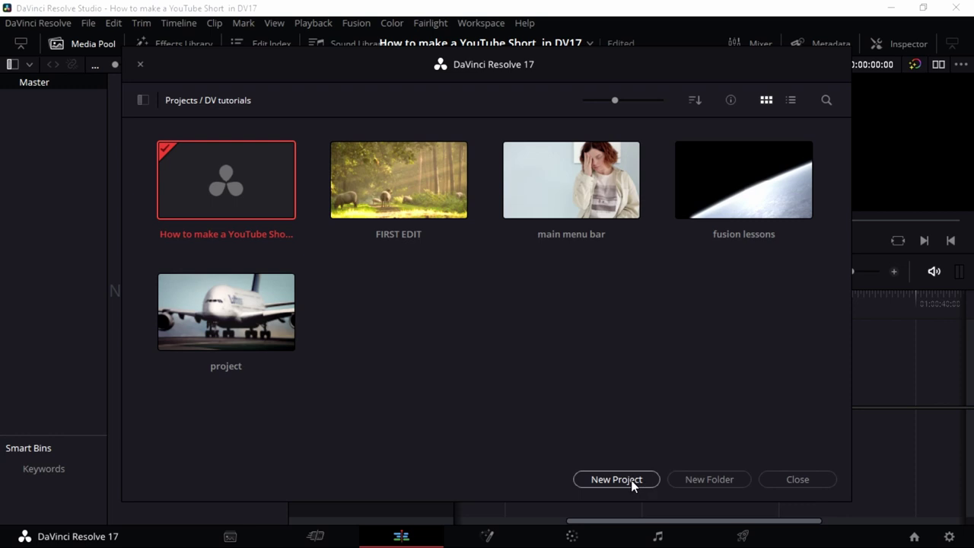
left_click(140, 66)
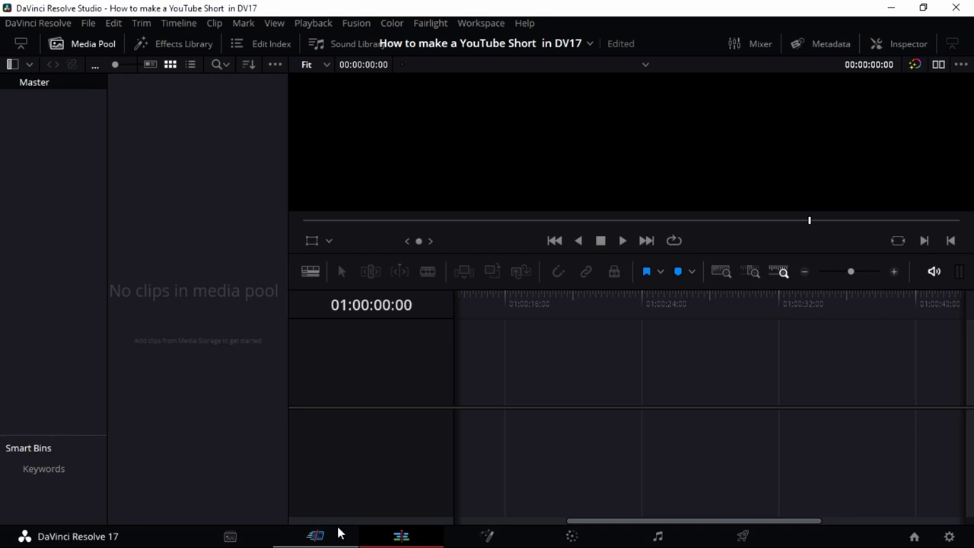
right_click(197, 164)
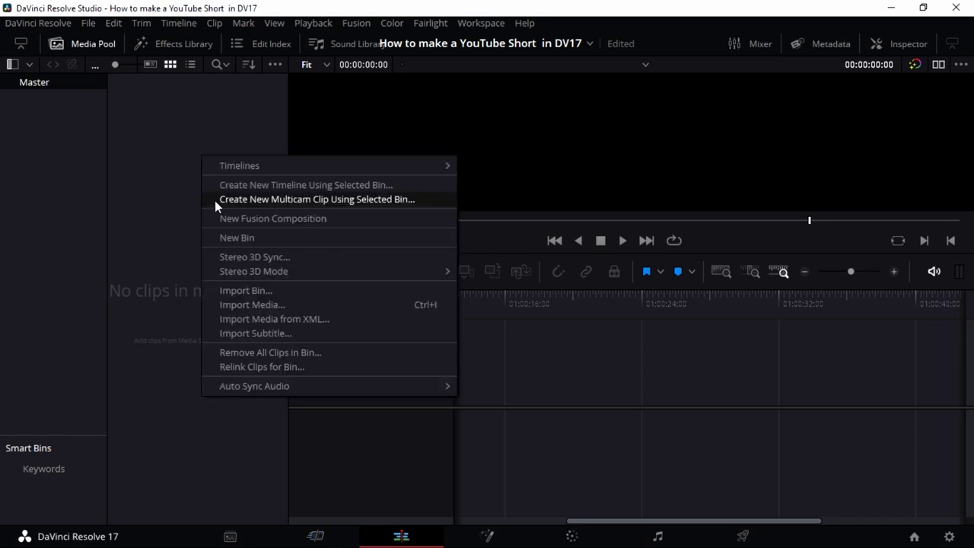
left_click(246, 332)
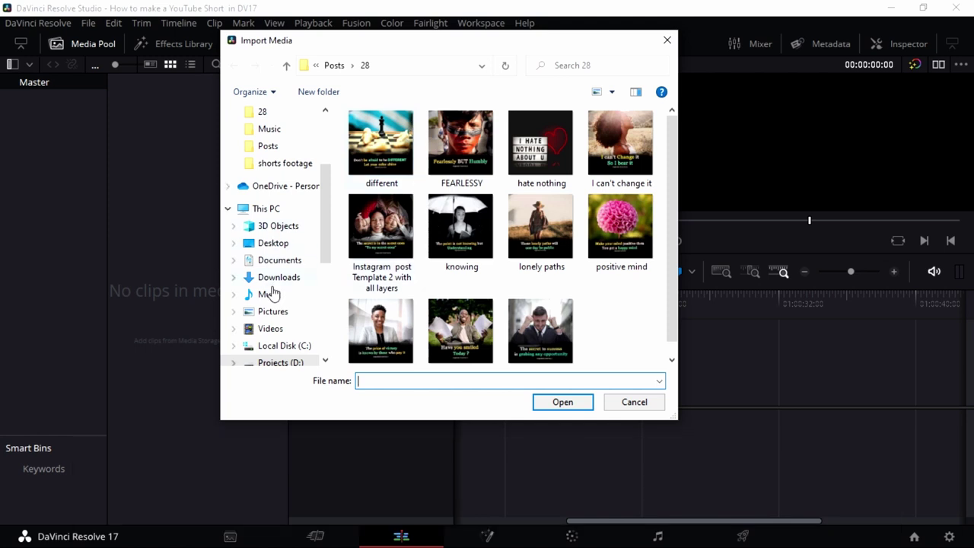
scroll(296, 346, "down", 1)
left_click(294, 311)
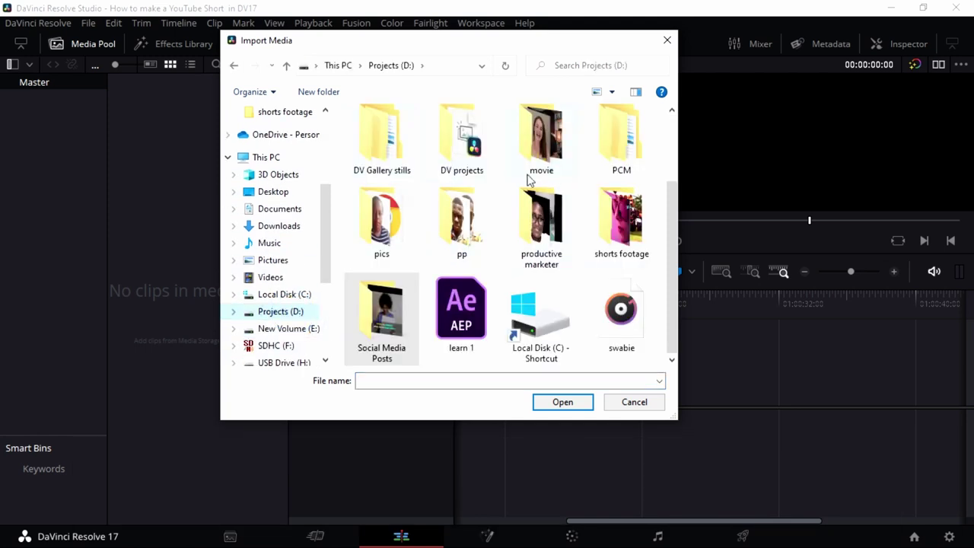
double_click(612, 224)
double_click(459, 156)
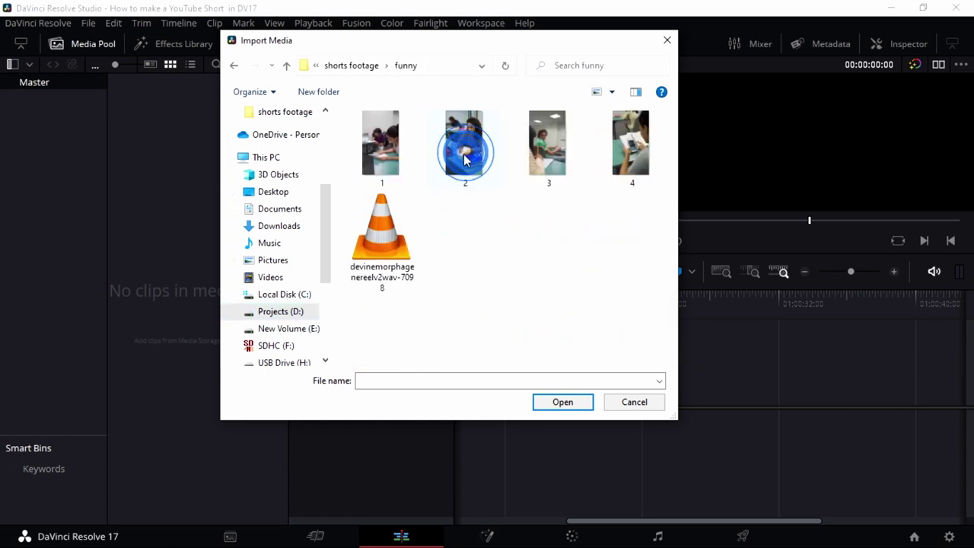
double_click(463, 148)
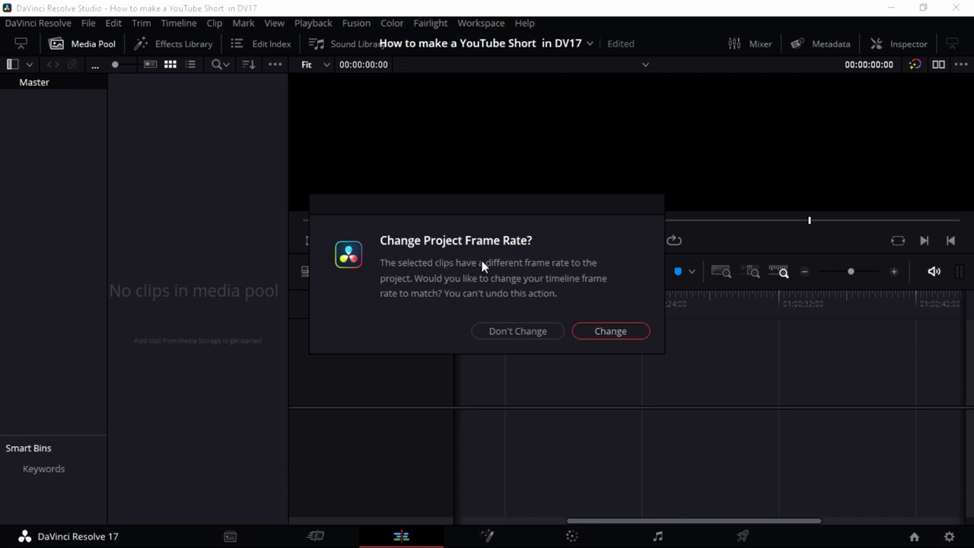
Step: Change the project frame rate to match the clips, then preview 4.mp4
left_click(612, 335)
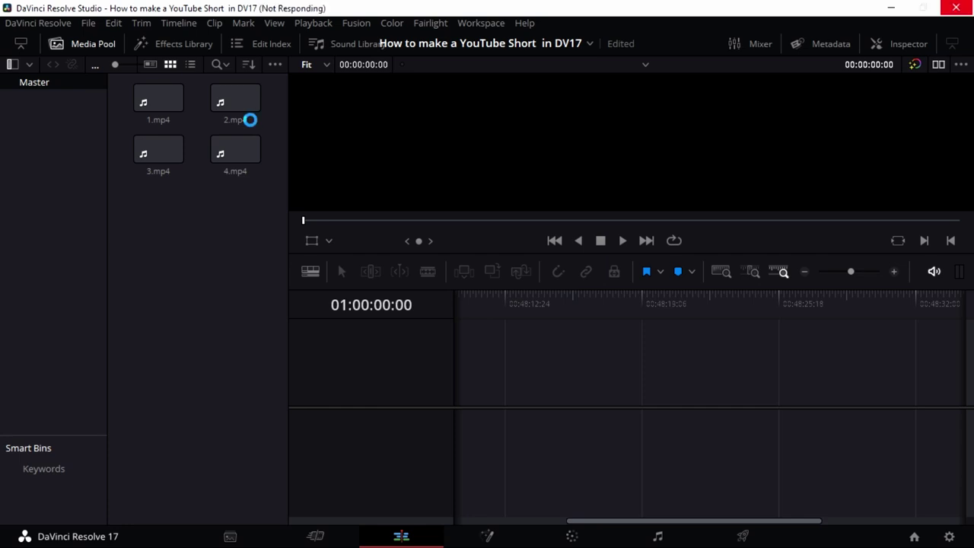
left_click(245, 146)
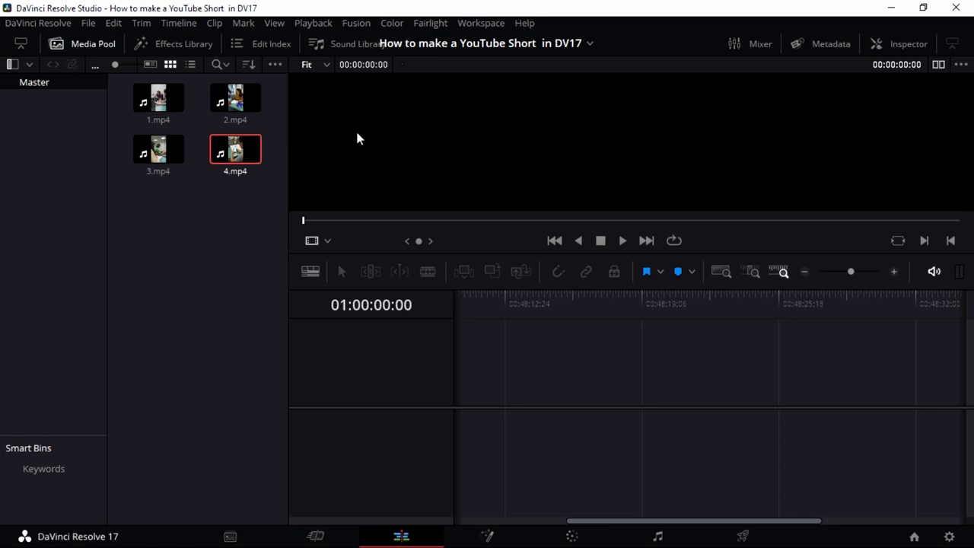
Step: Select clips 1.mp4–4.mp4 and drag them in order into the empty timeline as Timeline 1
left_click(226, 144)
key("ctrl+a")
left_click(178, 184)
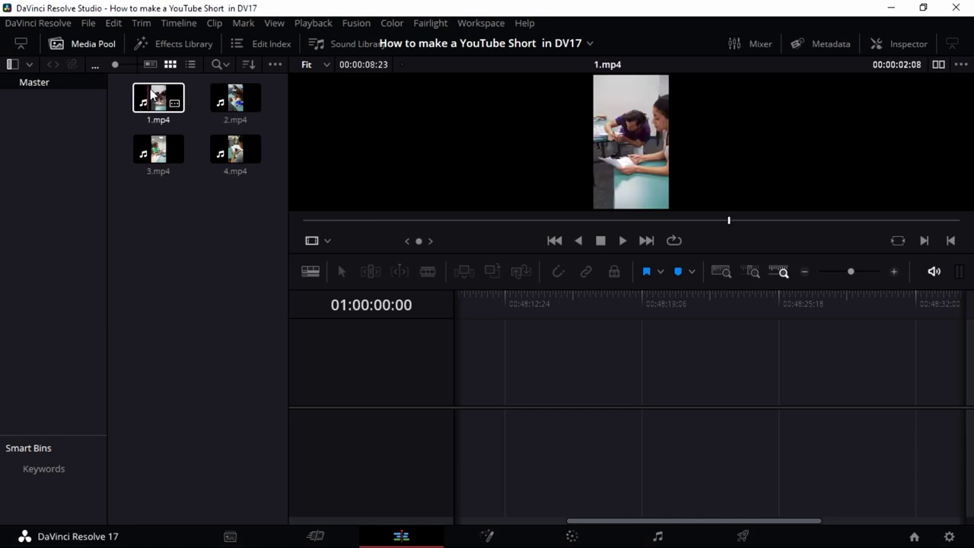
left_click(155, 98)
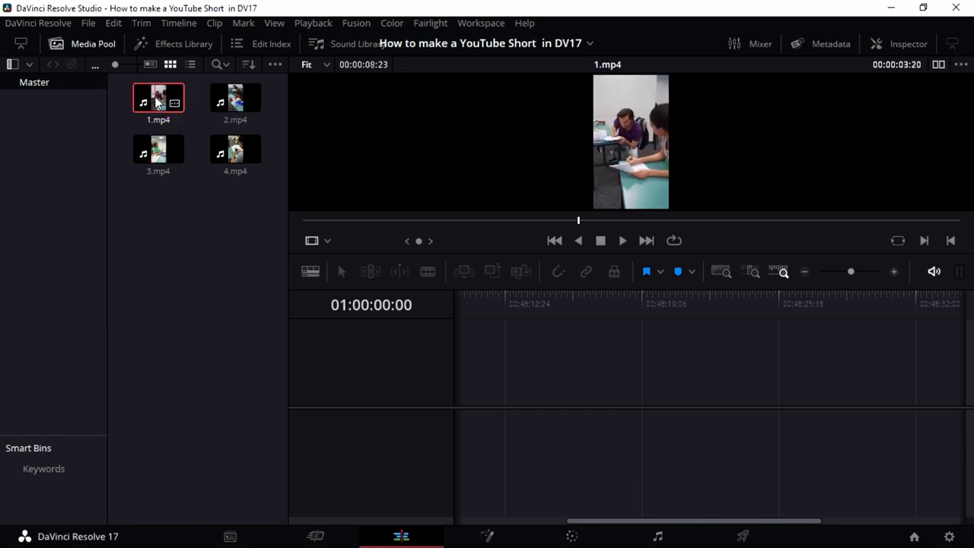
key("ctrl+a")
left_click_drag(235, 98, 463, 407)
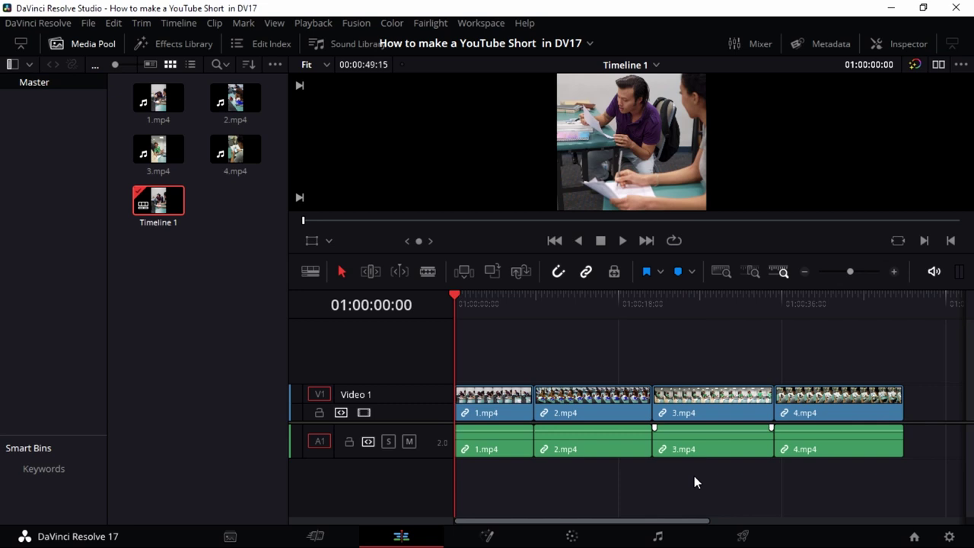
key("ctrl+alt+l")
left_click_drag(896, 465, 493, 402)
Step: Unlink the four clips' video from their audio
right_click(492, 402)
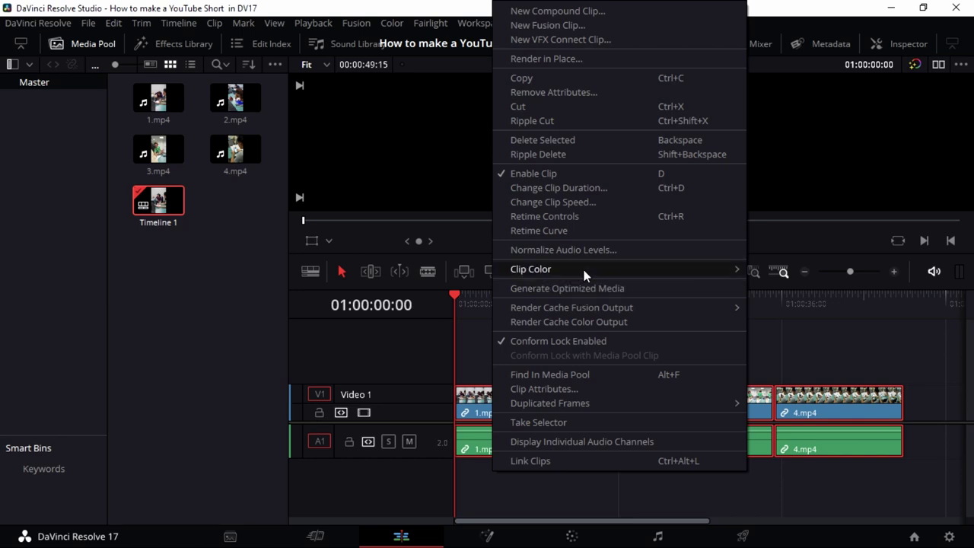
left_click(576, 461)
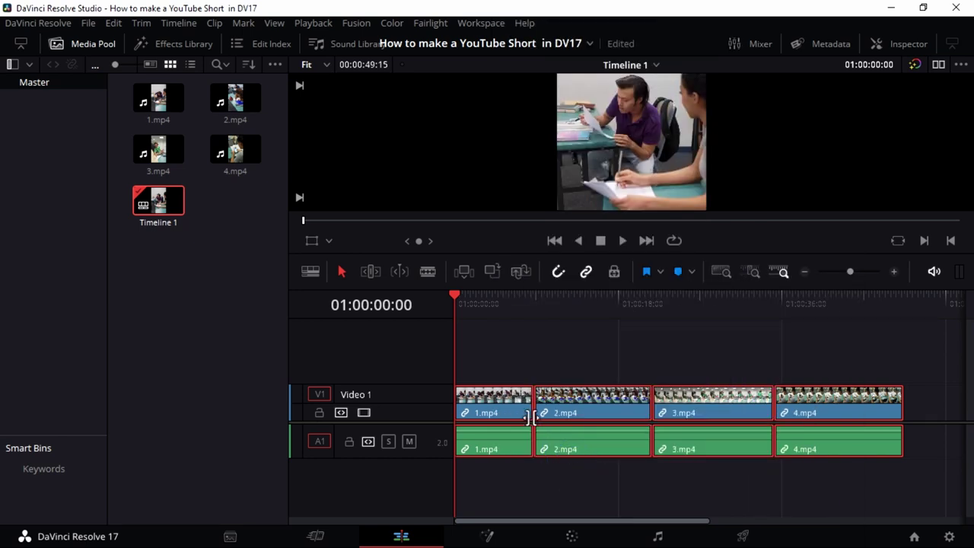
right_click(512, 404)
left_click(580, 459)
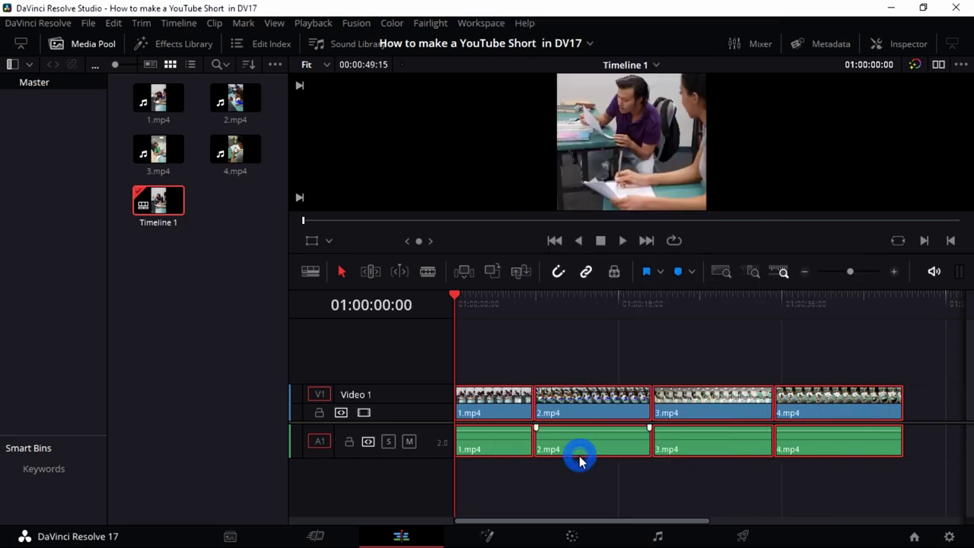
Step: Delete all four audio clips from A1 and play back the timeline
left_click(586, 493)
left_click_drag(918, 455, 514, 437)
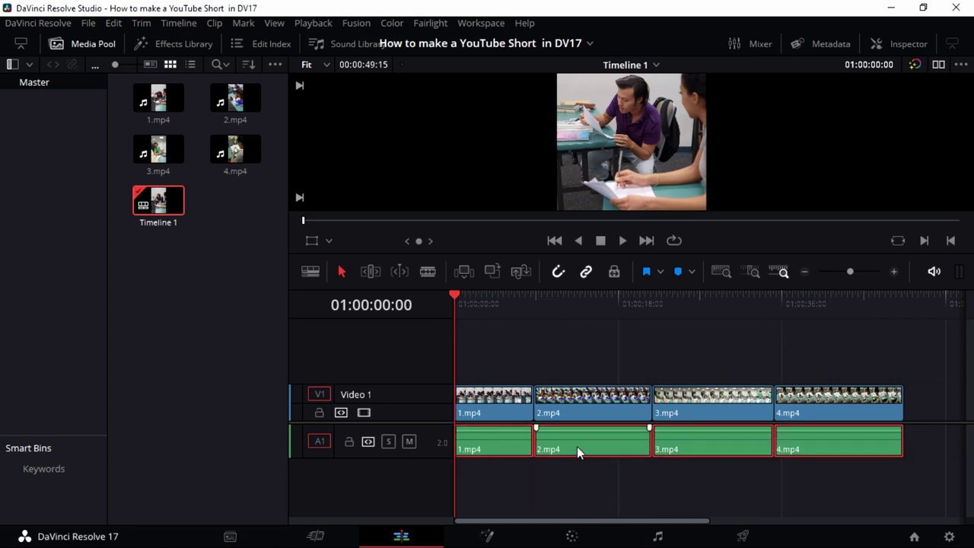
key("Delete")
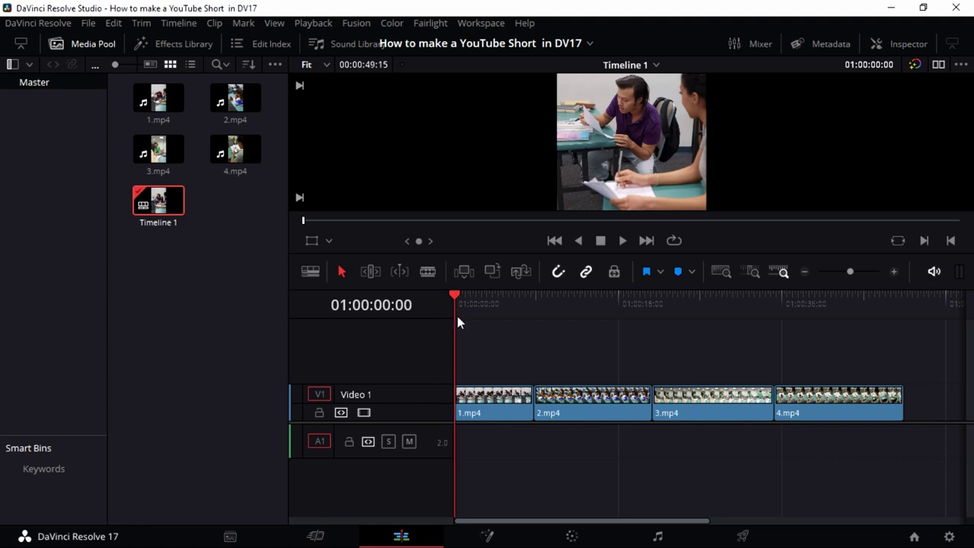
key("space")
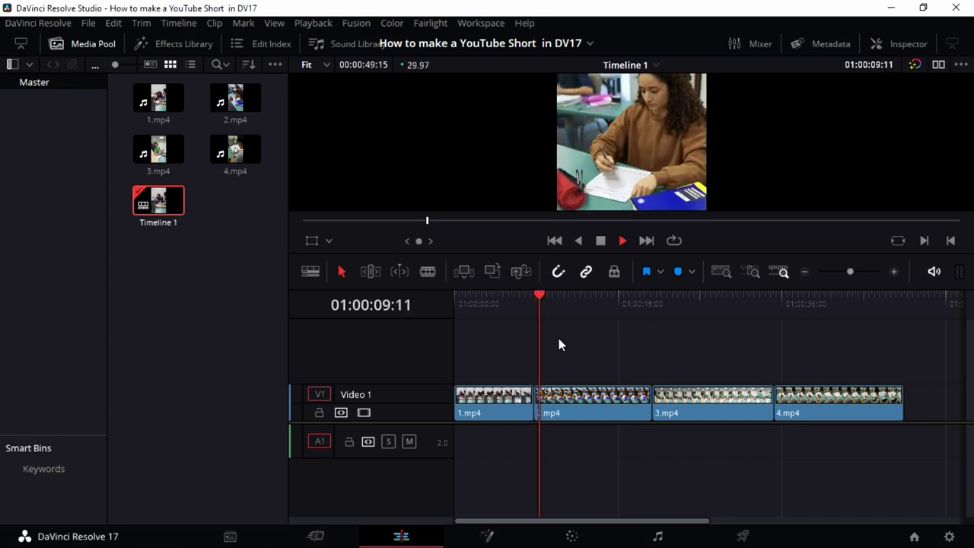
Step: Set clip 2.mp4's speed to 200% in Change Clip Speed
key("space")
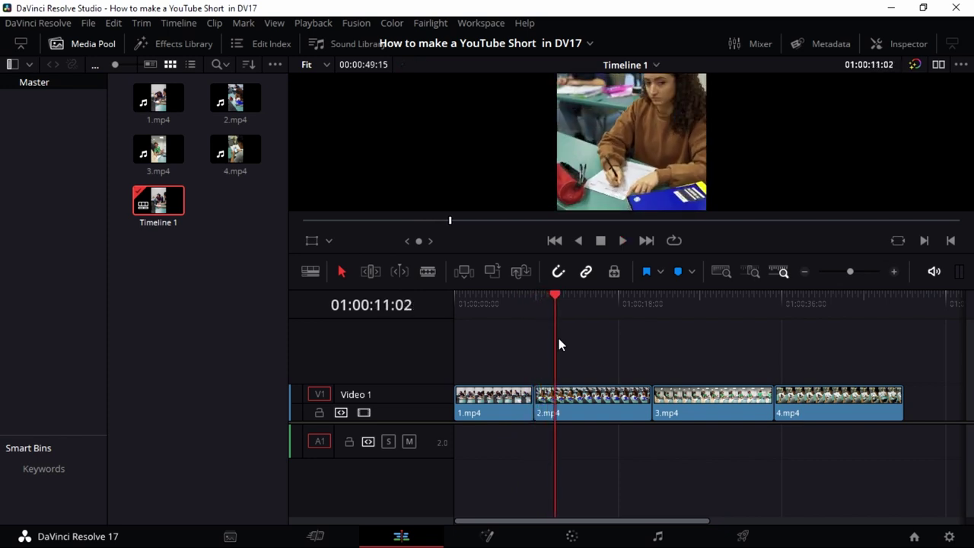
left_click(633, 408)
left_click_drag(913, 417, 477, 408)
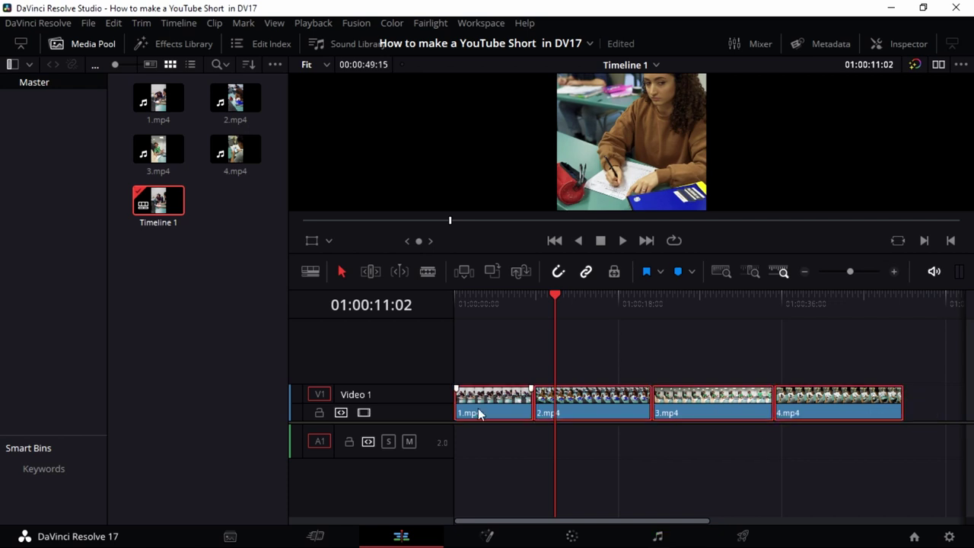
right_click(633, 404)
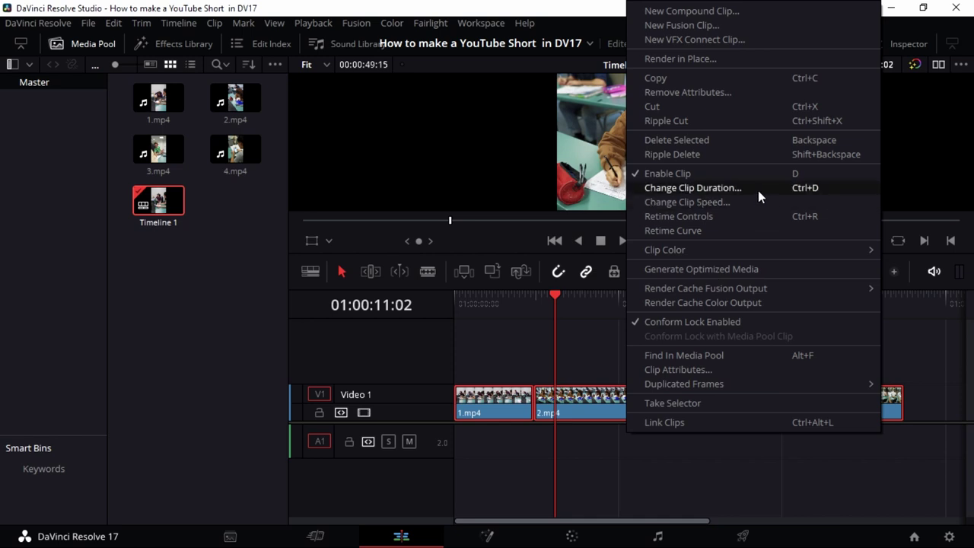
left_click(722, 203)
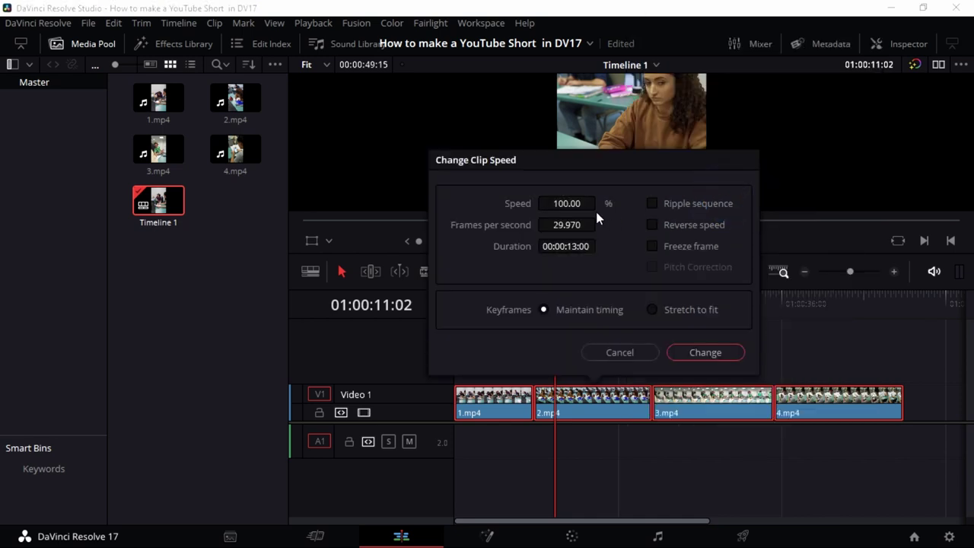
mouse_move(583, 203)
left_mouse_down()
mouse_move(600, 202)
mouse_move(579, 204)
mouse_move(570, 191)
left_mouse_up()
left_click(574, 203)
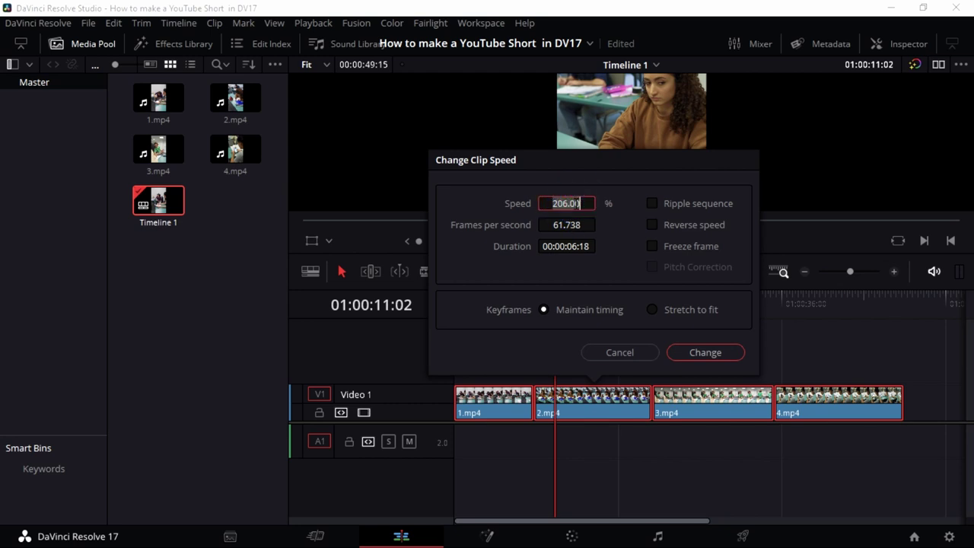
type("200")
key("Return")
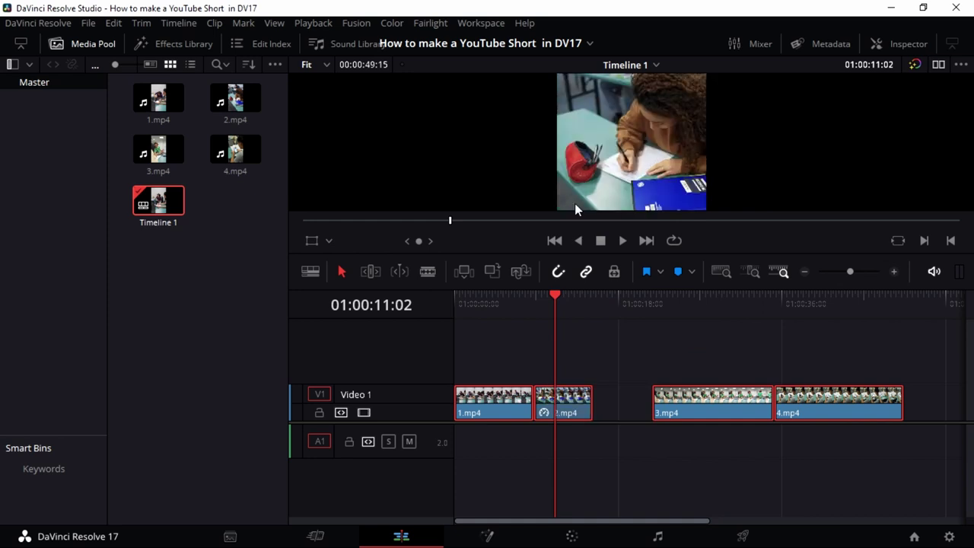
Step: Undo the earlier change, then set 1.mp4 and 2.mp4 to 200% speed
key("ctrl+z")
right_click(506, 399)
left_click(548, 172)
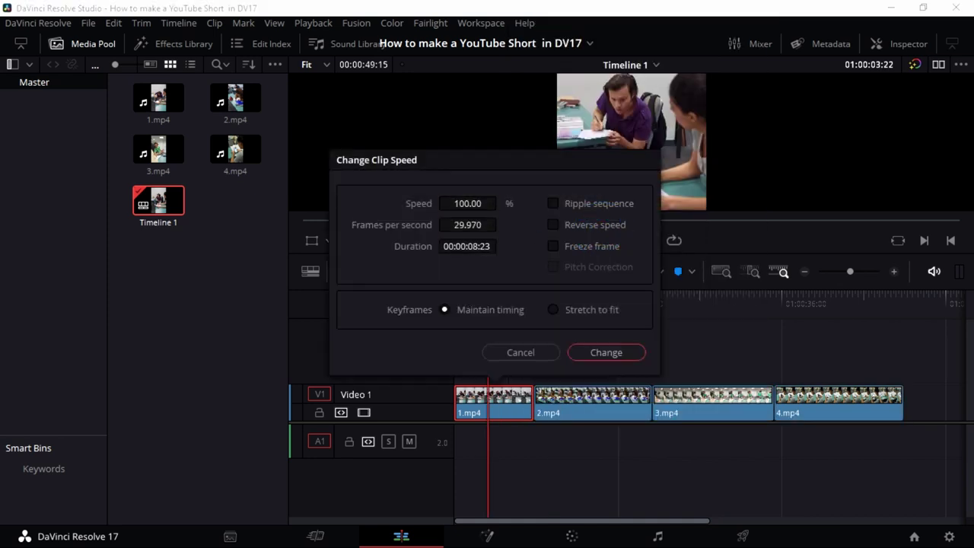
left_click(467, 203)
type("2")
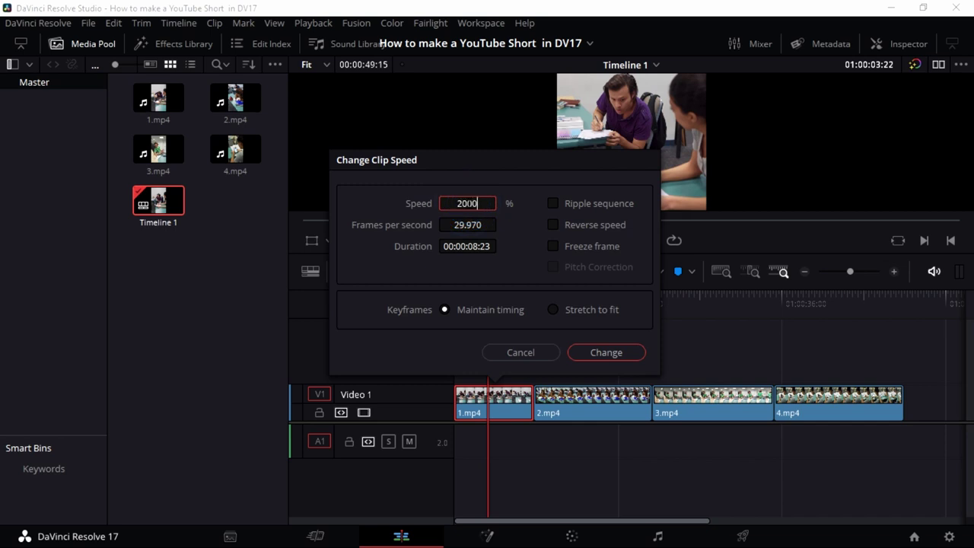
type("000")
key("BackSpace")
key("Return")
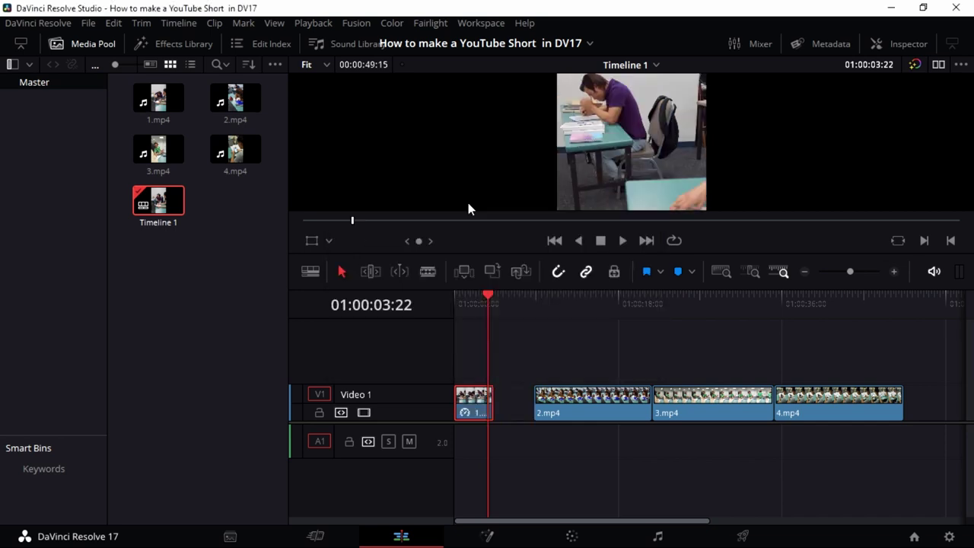
right_click(579, 402)
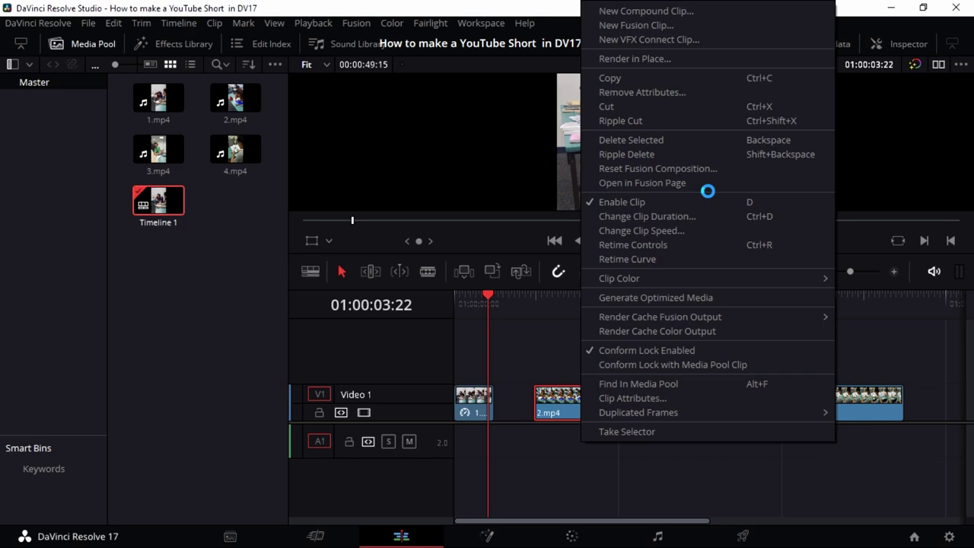
left_click(658, 236)
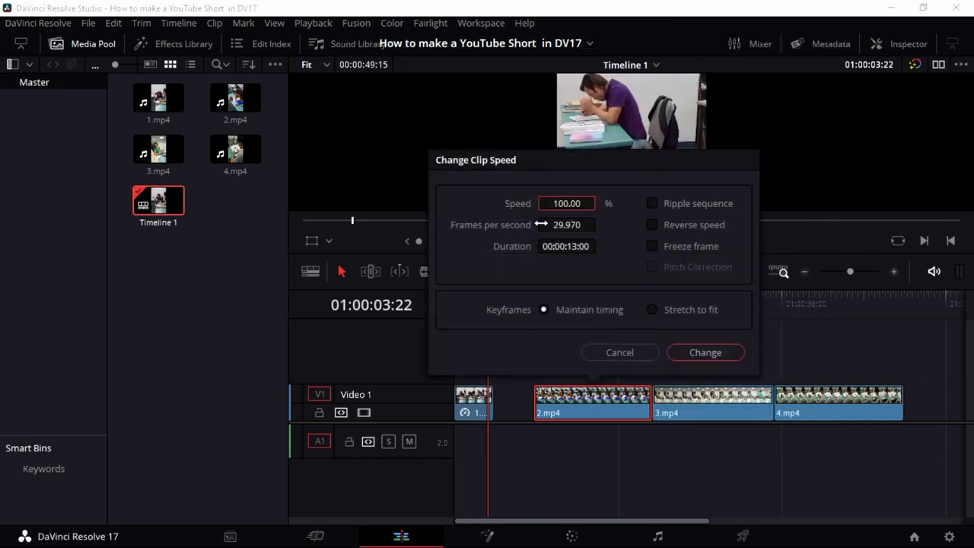
left_click(566, 204)
type("200")
key("Return")
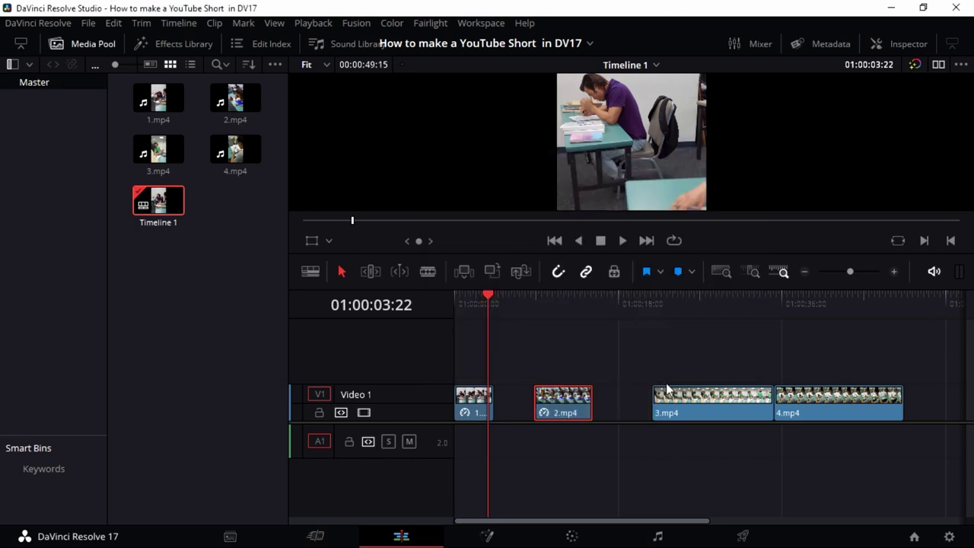
Step: Set 3.mp4 and 4.mp4 to 200% speed as well
right_click(724, 393)
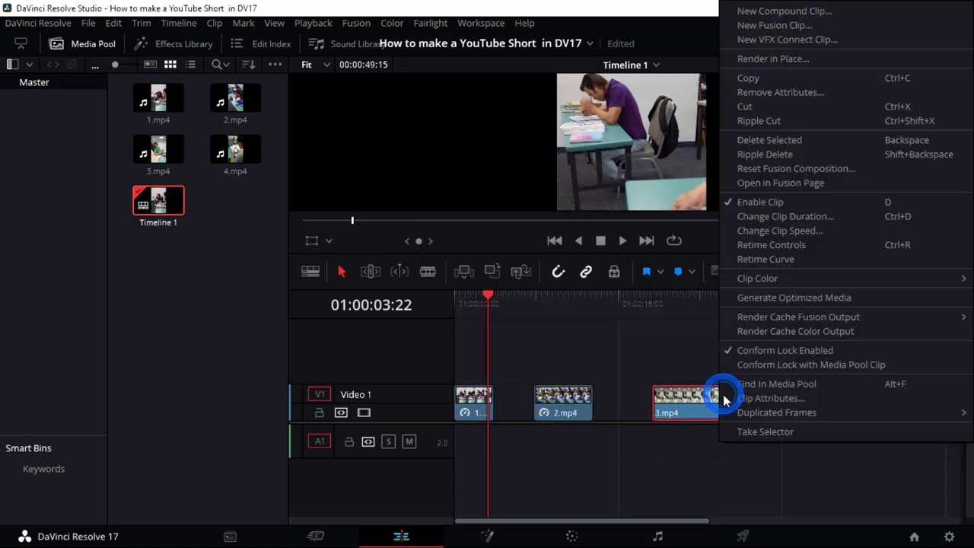
left_click(782, 230)
double_click(671, 204)
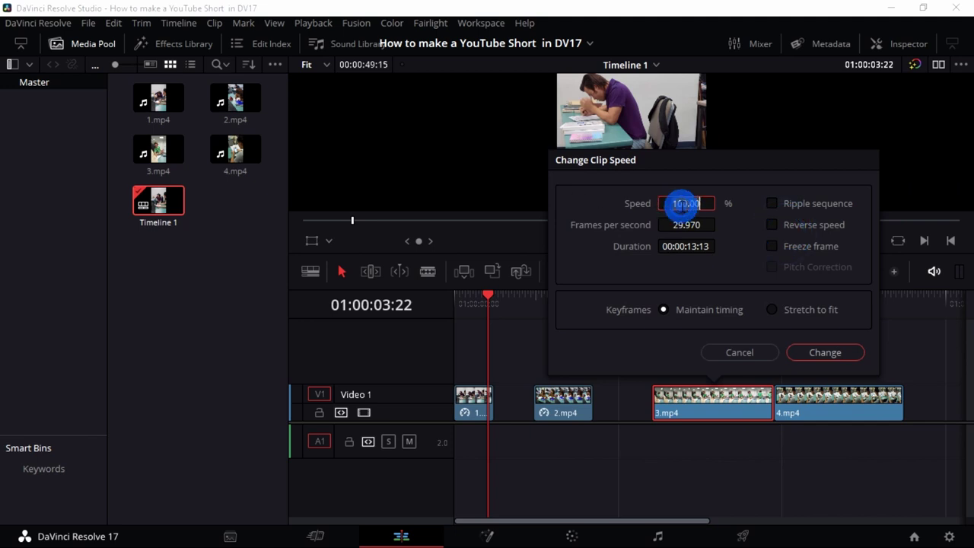
type("2")
key("Return")
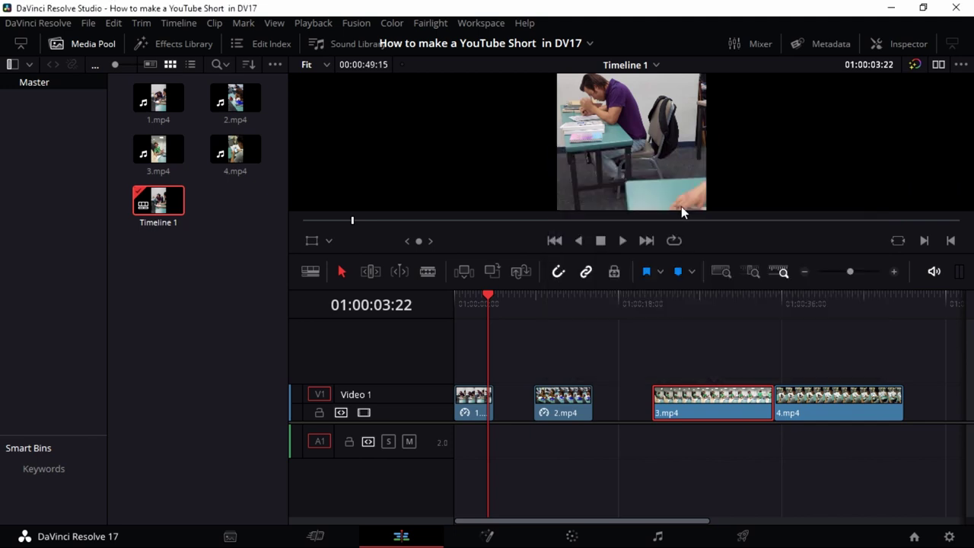
left_click(841, 405)
right_click(841, 405)
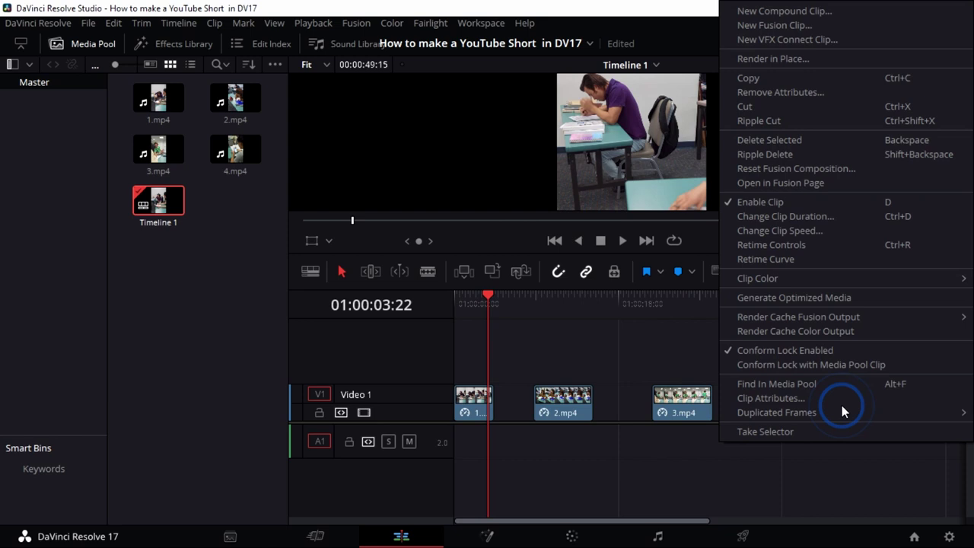
left_click(808, 231)
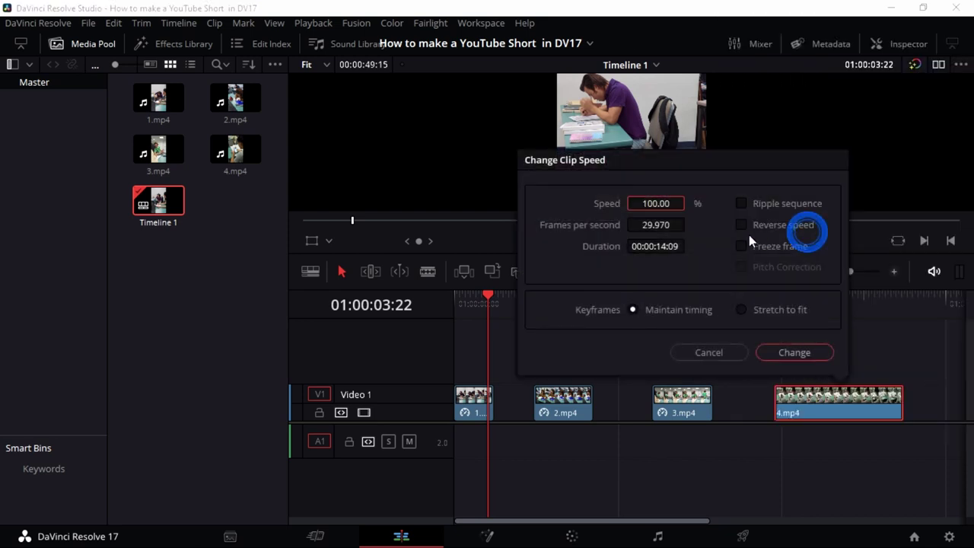
double_click(656, 203)
type("2")
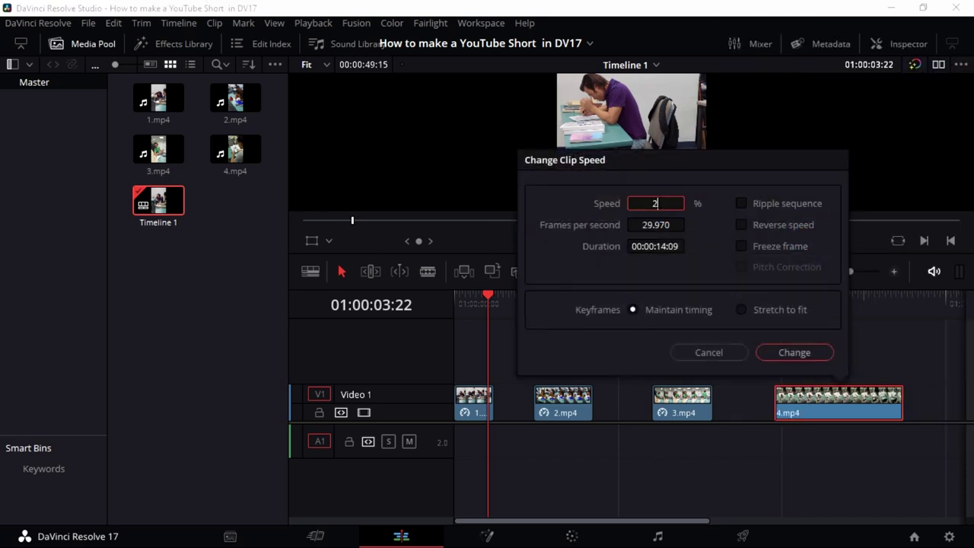
type("00")
key("Return")
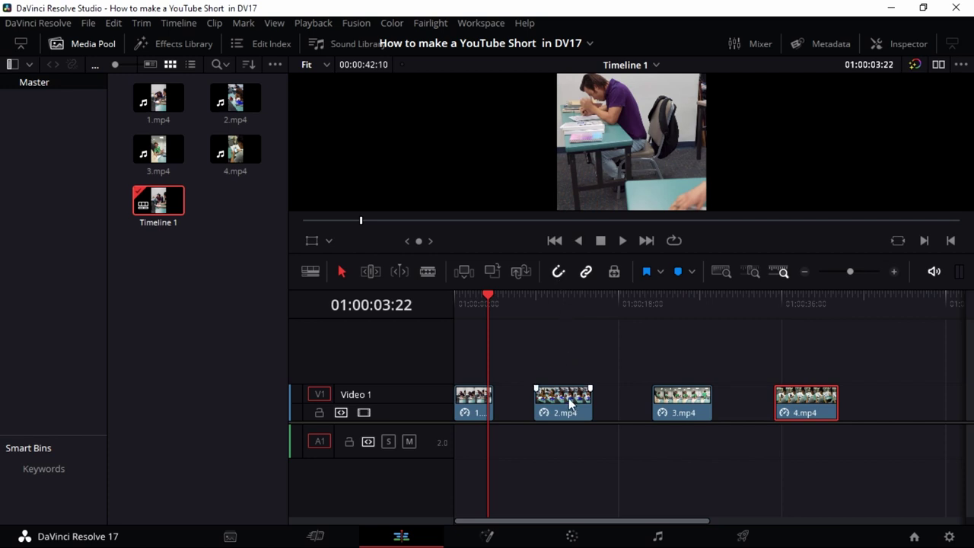
Step: Slide 2.mp4, 3.mp4 and 4.mp4 left so each butts against the previous clip
left_click_drag(568, 398, 528, 400)
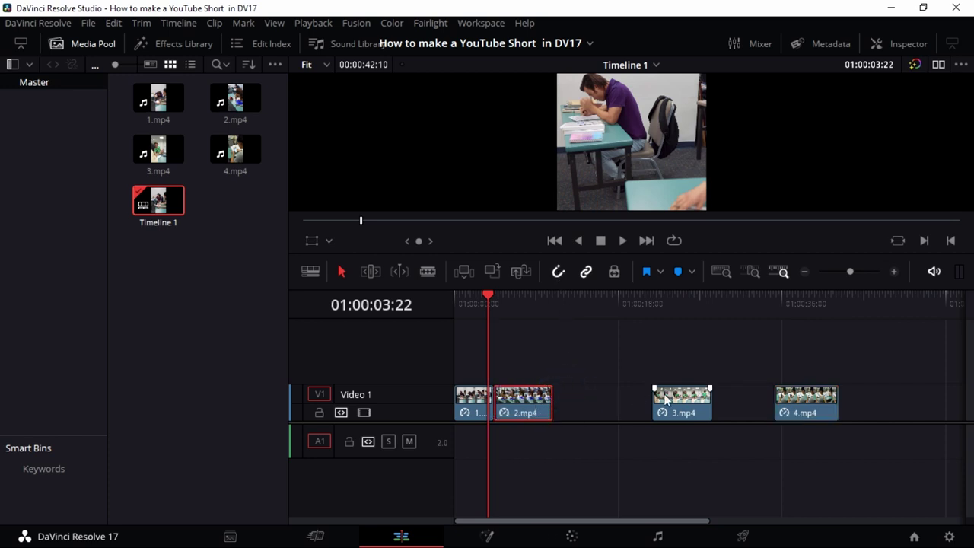
left_click_drag(664, 393, 575, 401)
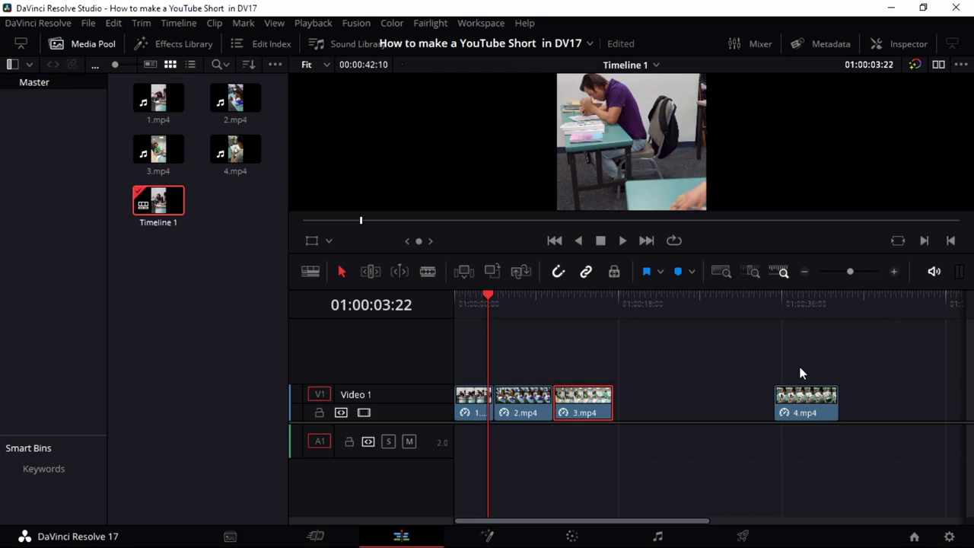
left_click_drag(806, 396, 647, 391)
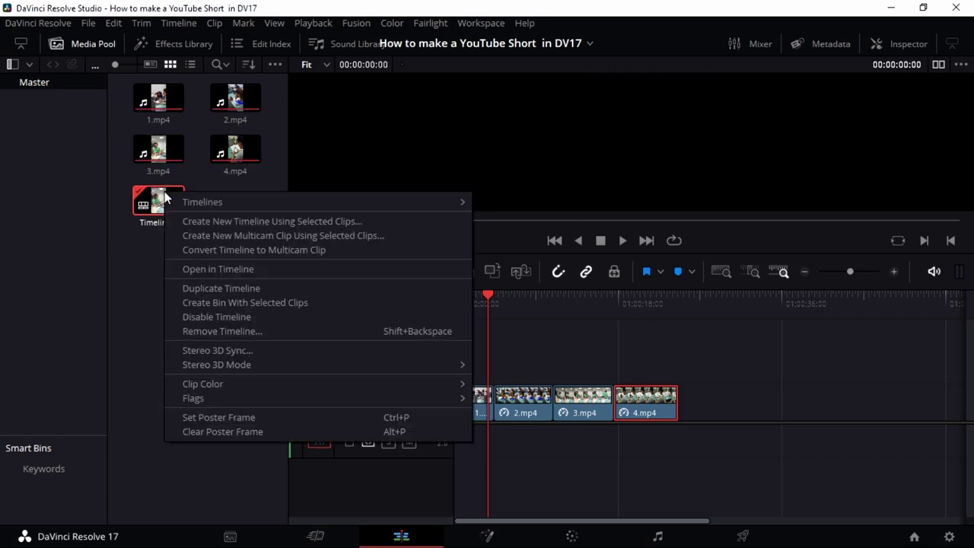
Step: Bring up the Timeline Settings for Timeline 1 from its media pool options
mouse_move(197, 203)
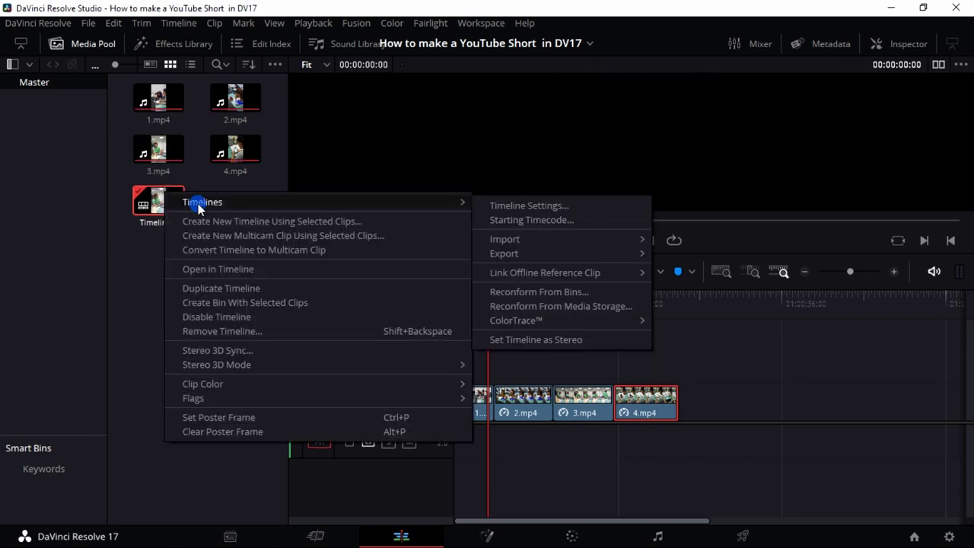
left_click(520, 205)
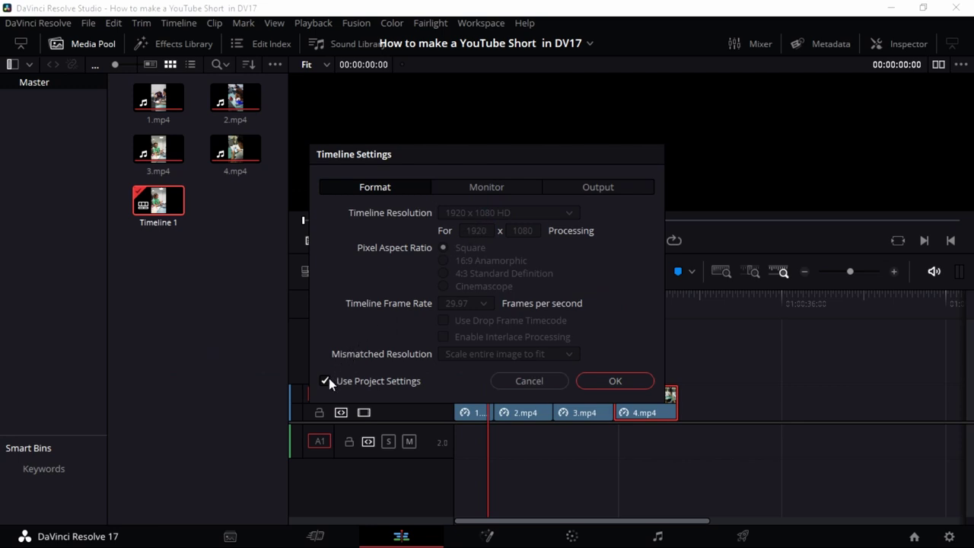
left_click(528, 381)
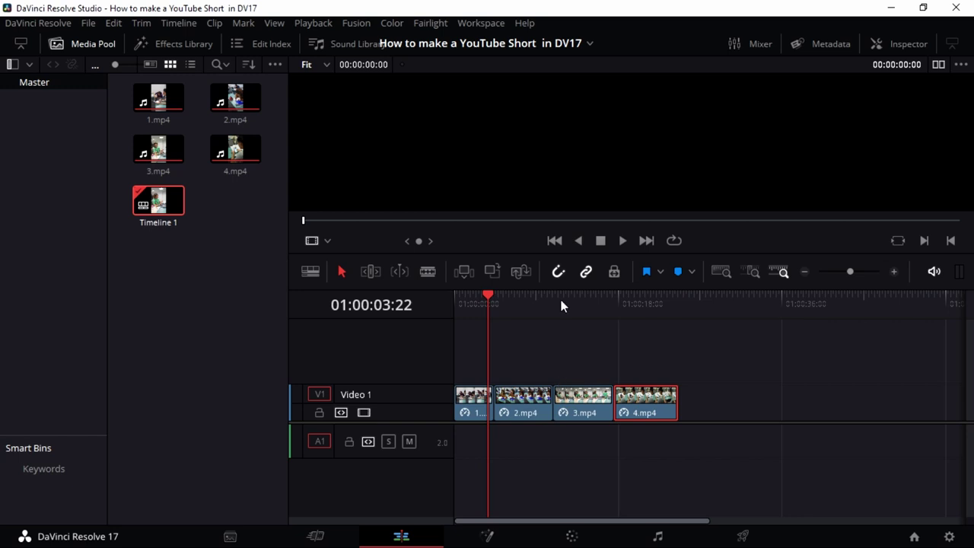
right_click(162, 203)
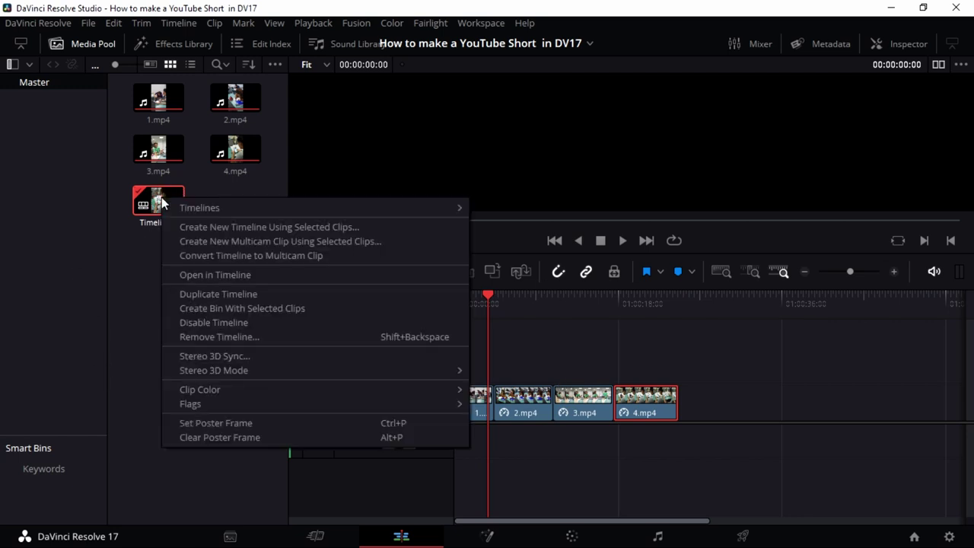
mouse_move(223, 208)
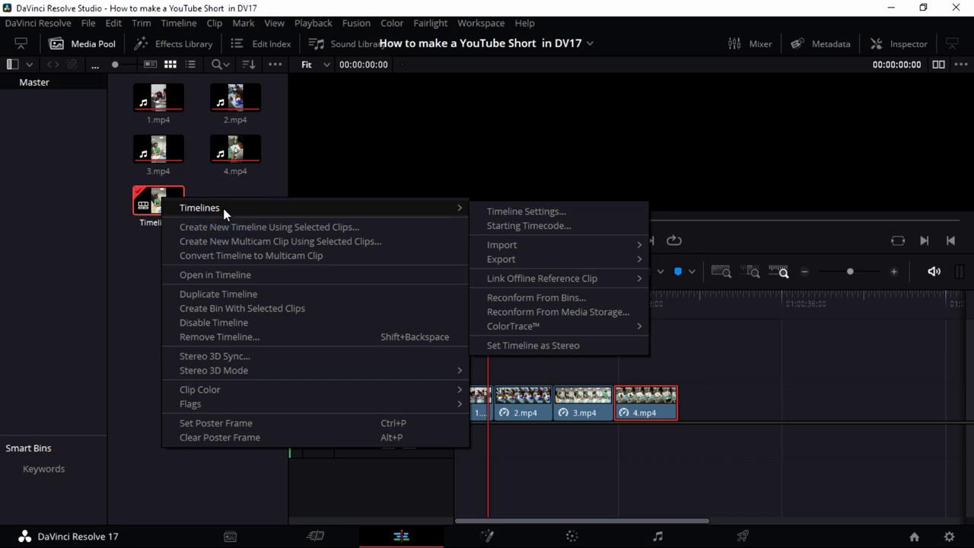
left_click(125, 299)
right_click(169, 203)
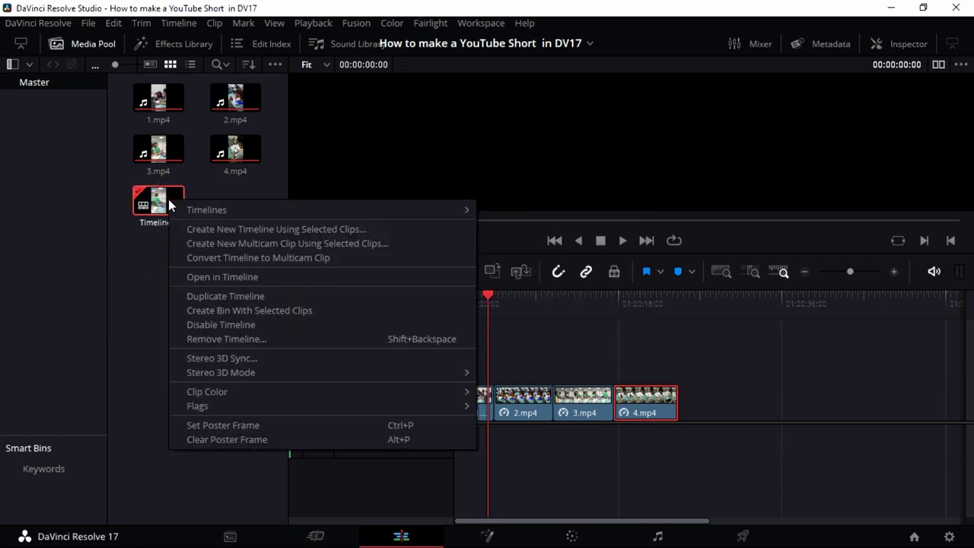
left_click(236, 210)
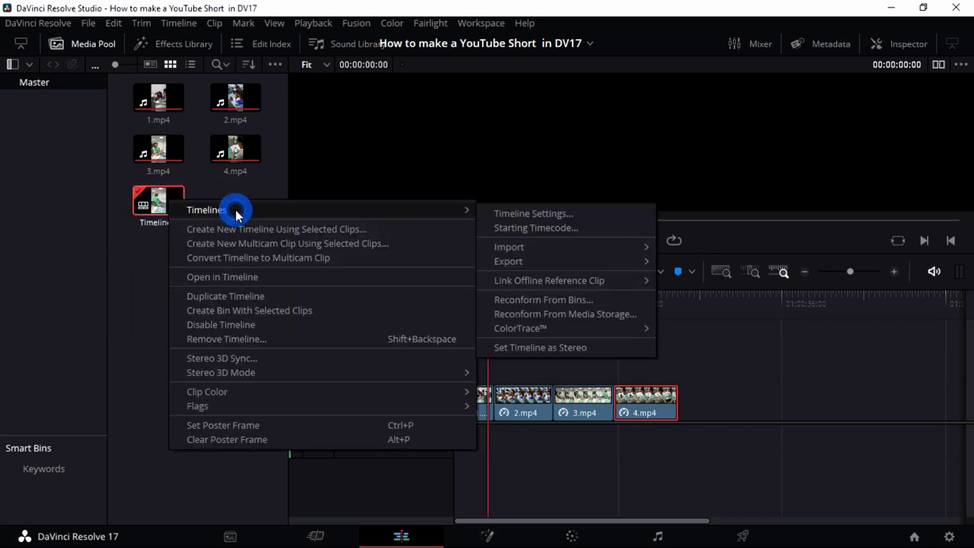
left_click(513, 213)
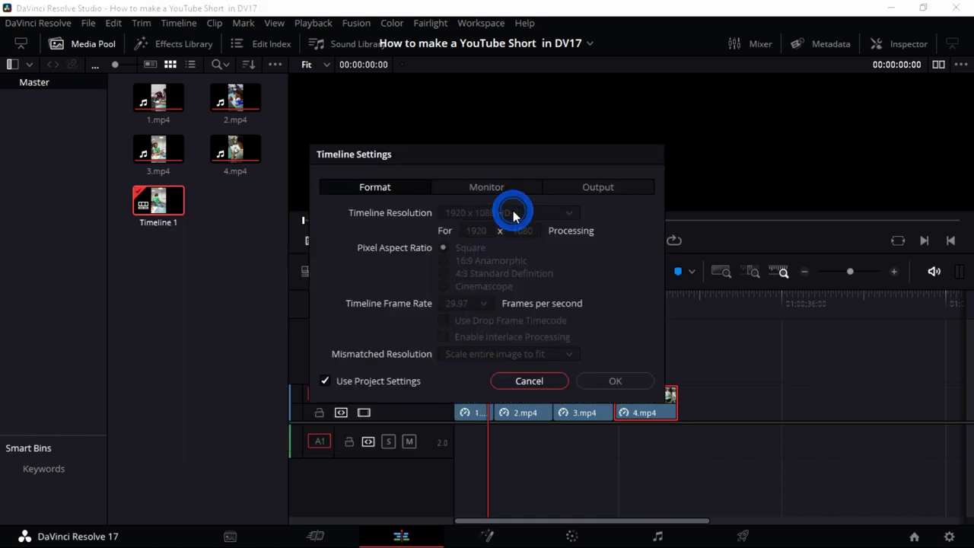
Step: Turn off Use Project Settings, set height to 1920 for portrait, and scrub to preview
left_click(326, 381)
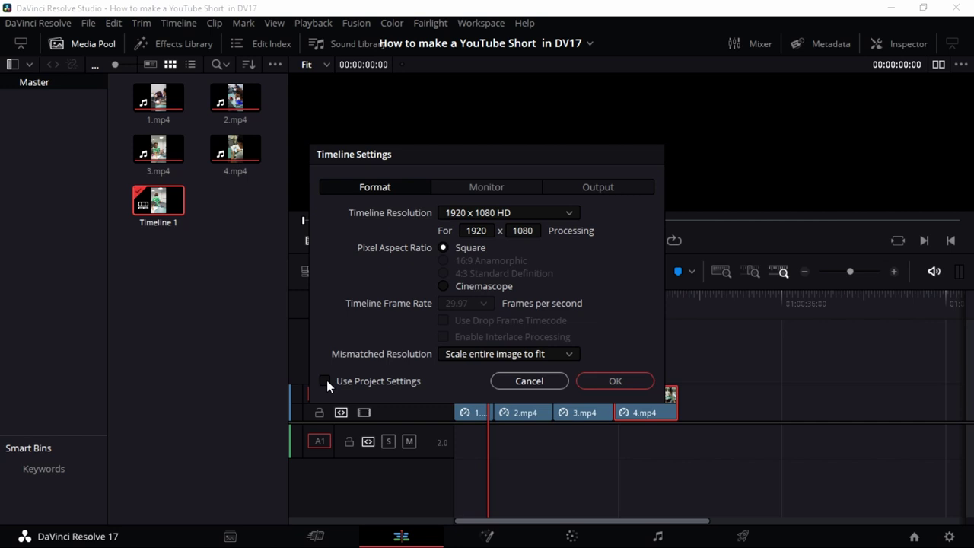
double_click(477, 231)
double_click(532, 232)
type("1920")
left_click(602, 382)
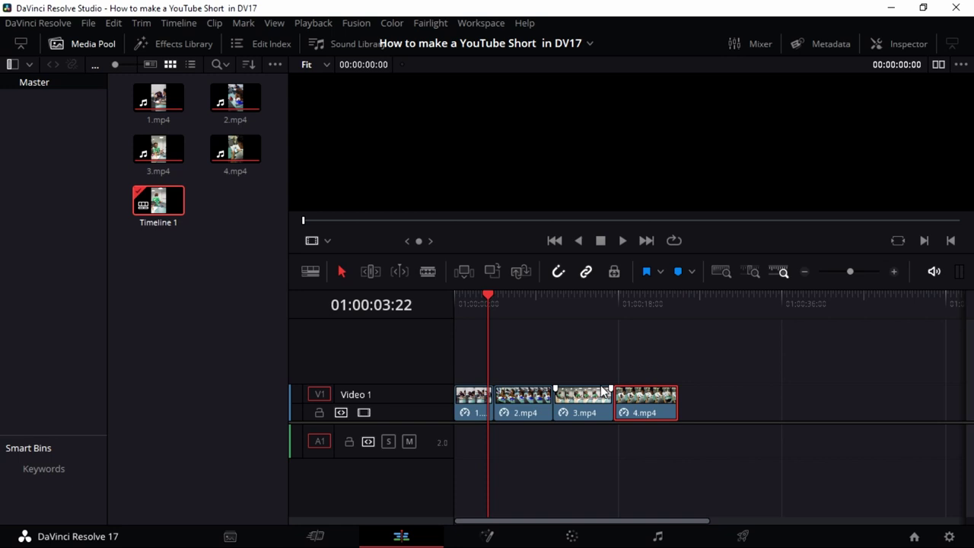
left_click_drag(495, 302, 589, 309)
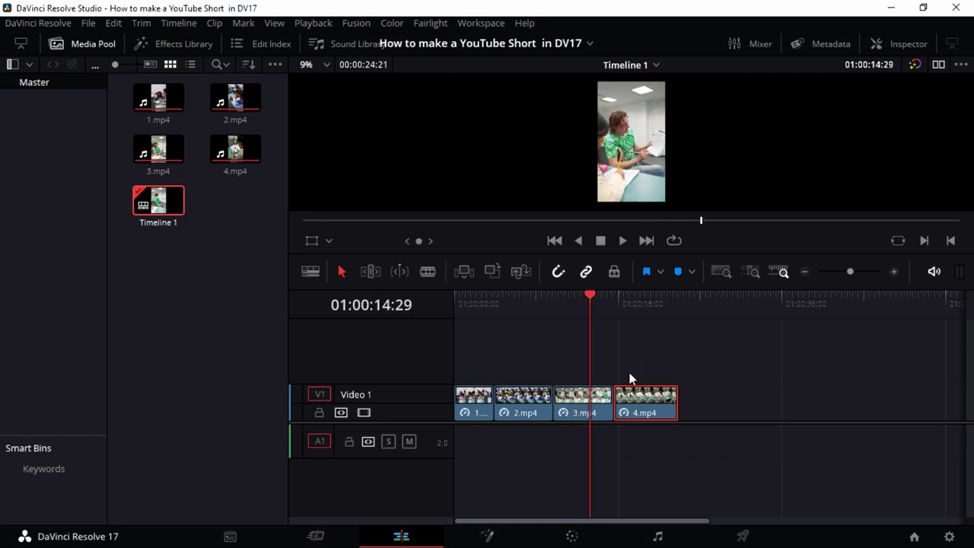
left_click(149, 260)
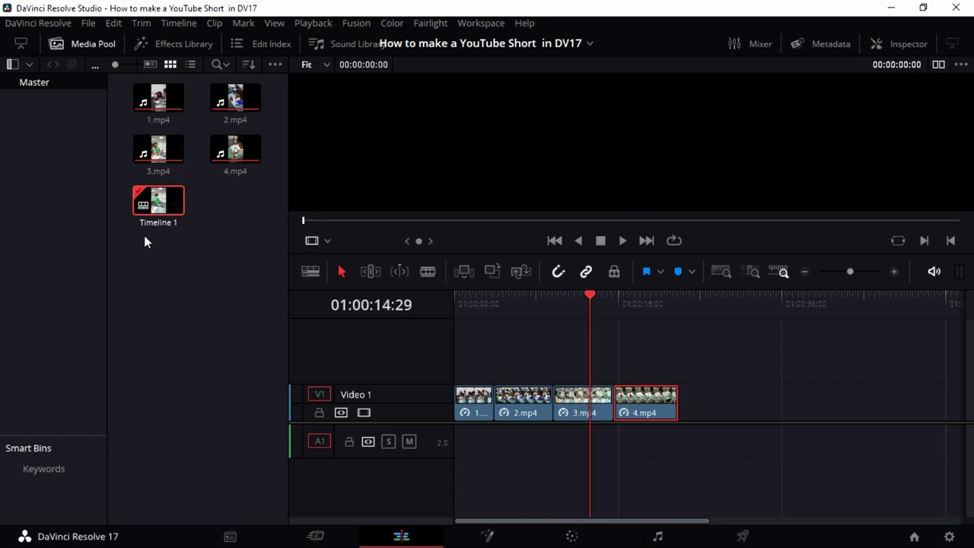
Step: Create a new bin under Master named Music and open it
right_click(54, 89)
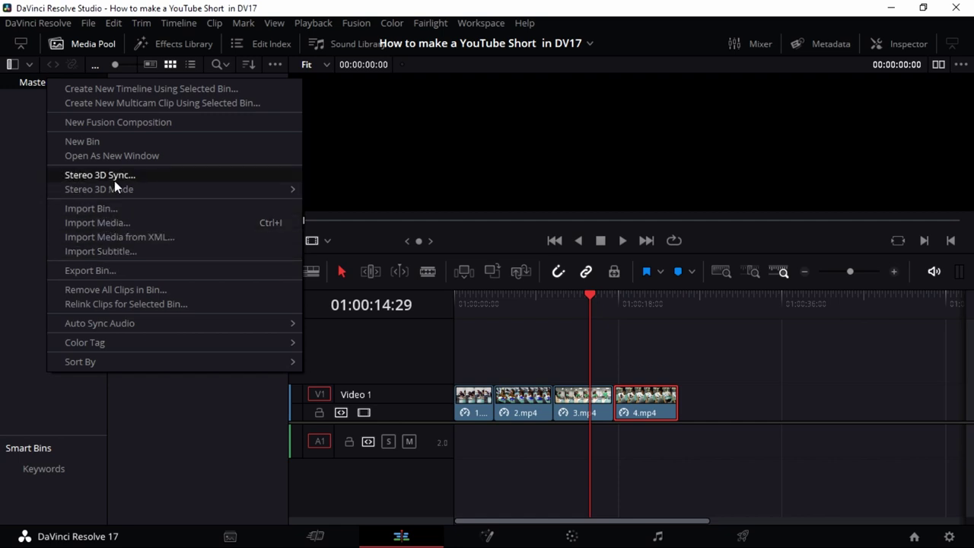
left_click(115, 145)
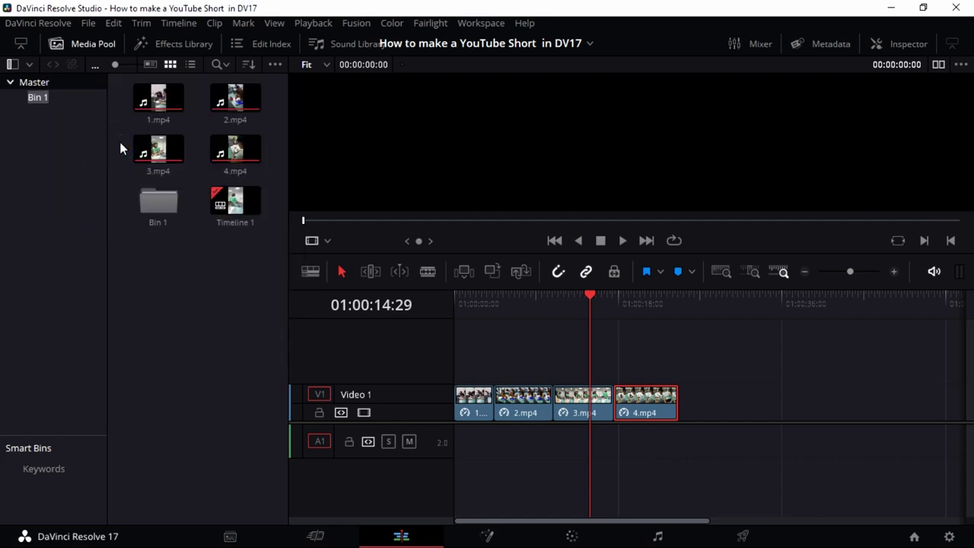
type("Music")
key("Return")
left_click(54, 90)
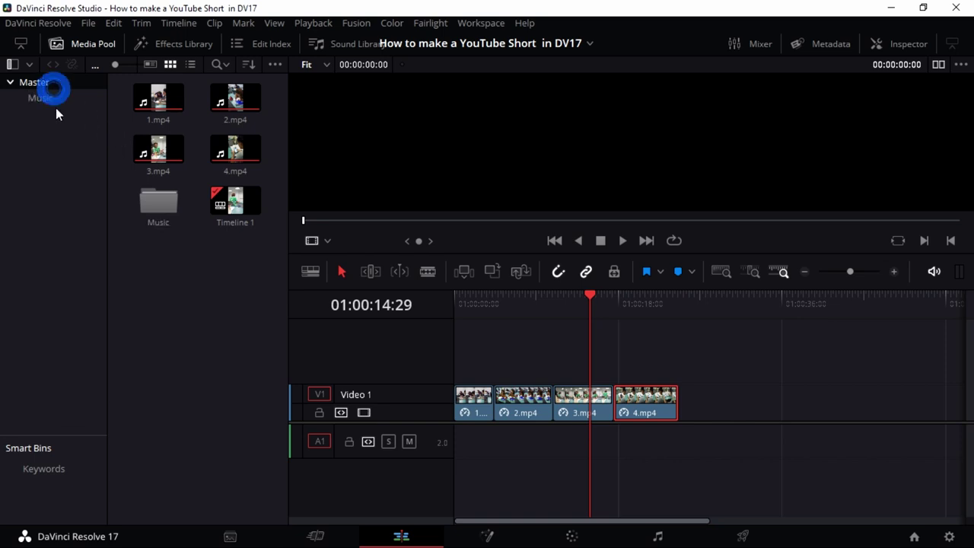
left_click(51, 98)
Step: Import the music audio file into the Music bin
right_click(182, 168)
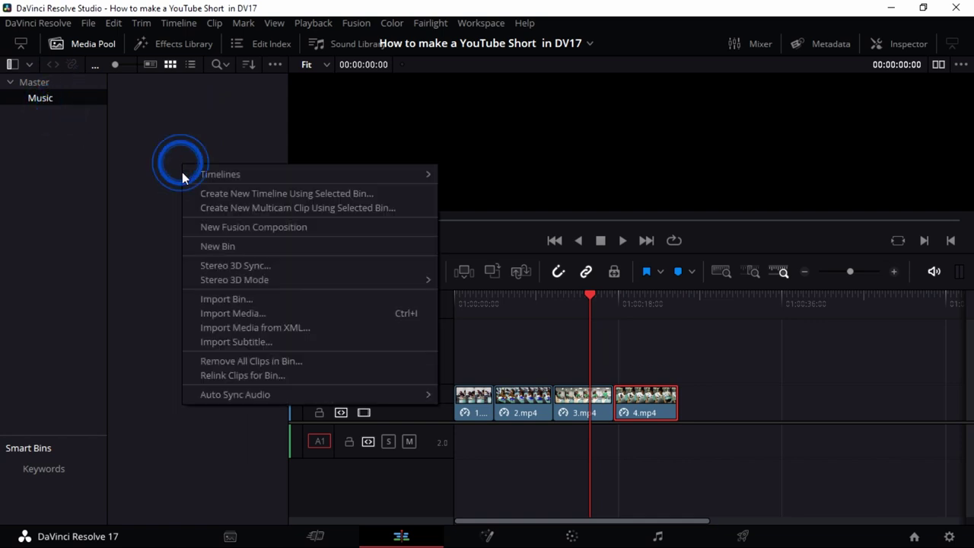
left_click(228, 312)
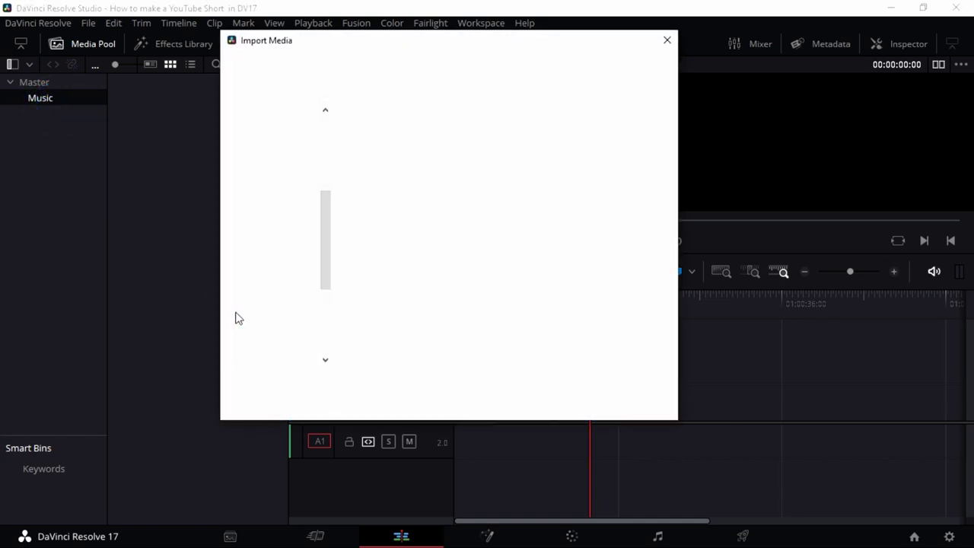
left_click(380, 247)
left_click(561, 404)
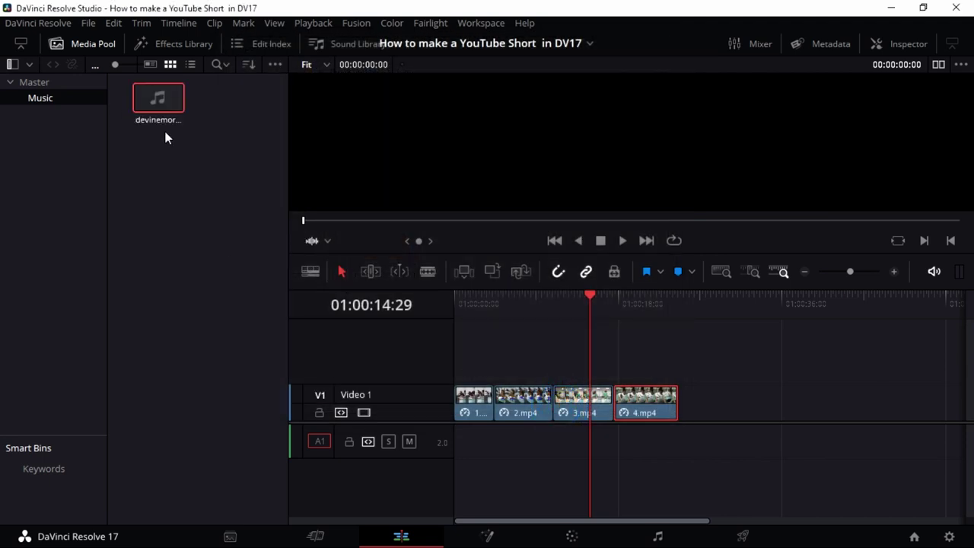
left_click(168, 156)
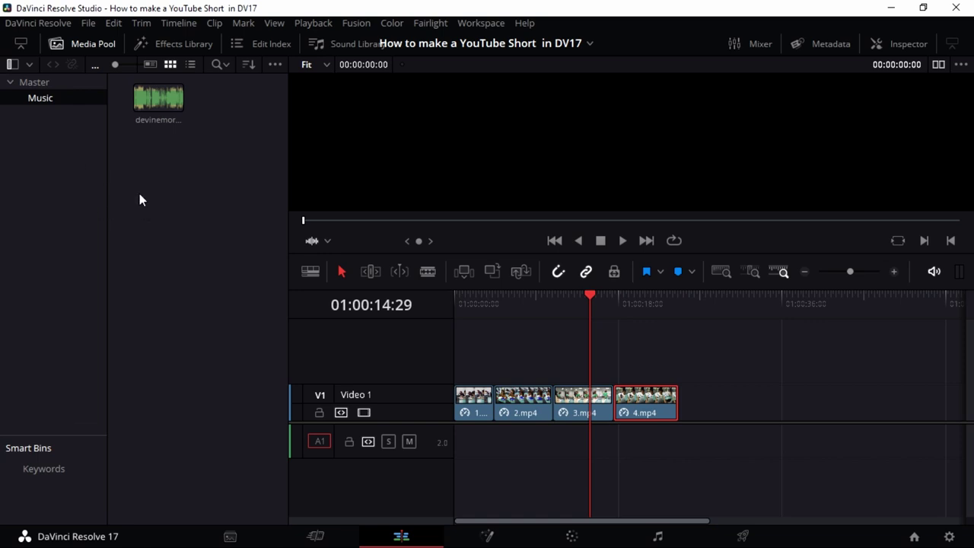
Step: Create another bin under Master named SFX and open it
left_click(31, 82)
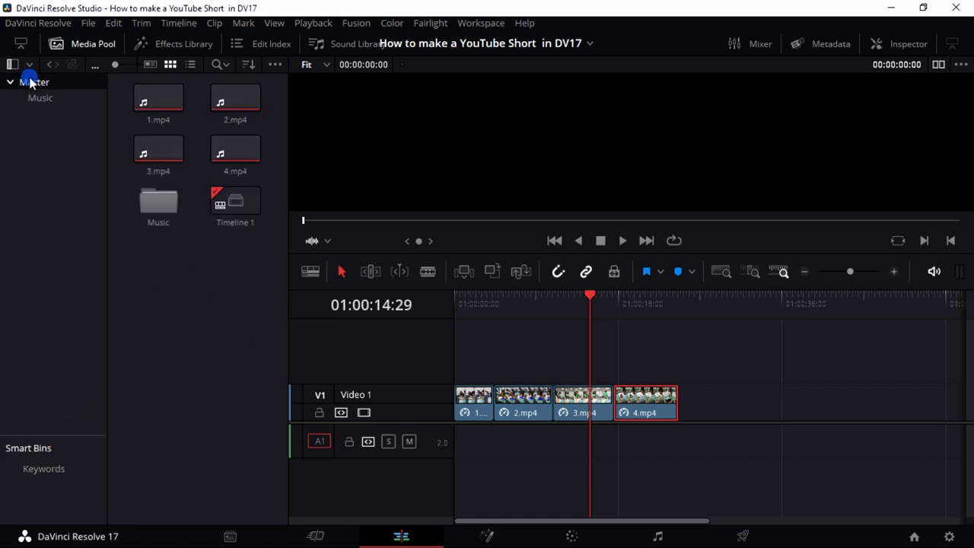
right_click(20, 130)
left_click(72, 137)
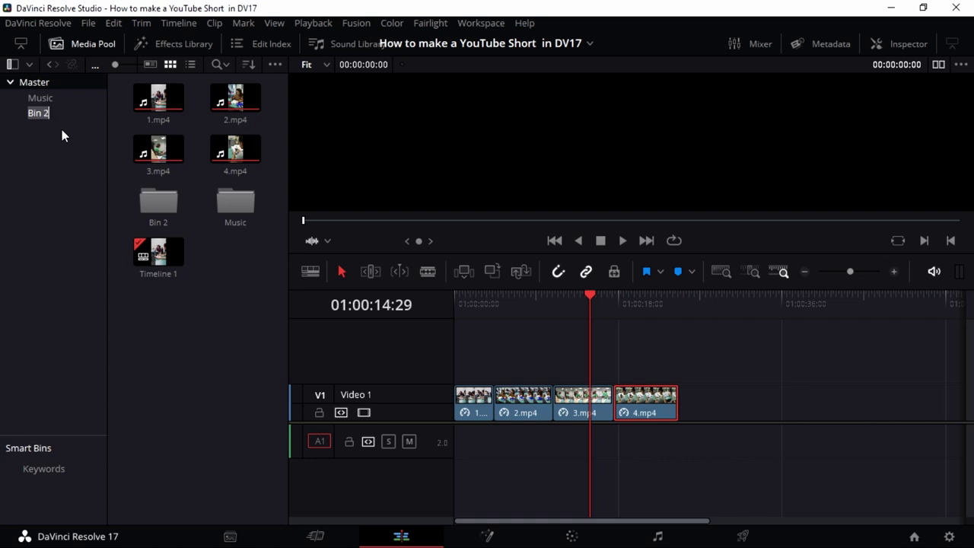
type("SFX")
key("Return")
left_click(43, 114)
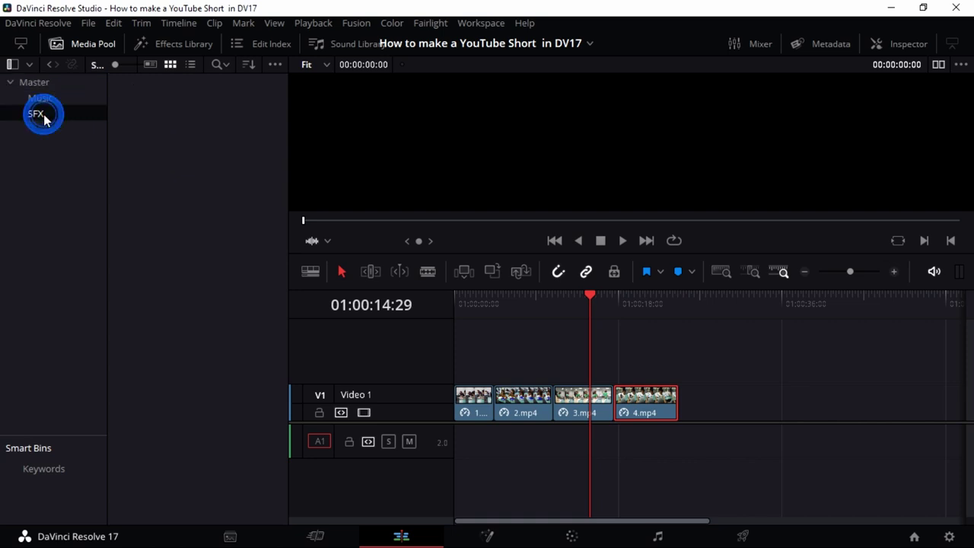
Step: Import Laughs from Projects (D:) > productive marketer > sfx into the SFX bin
right_click(173, 139)
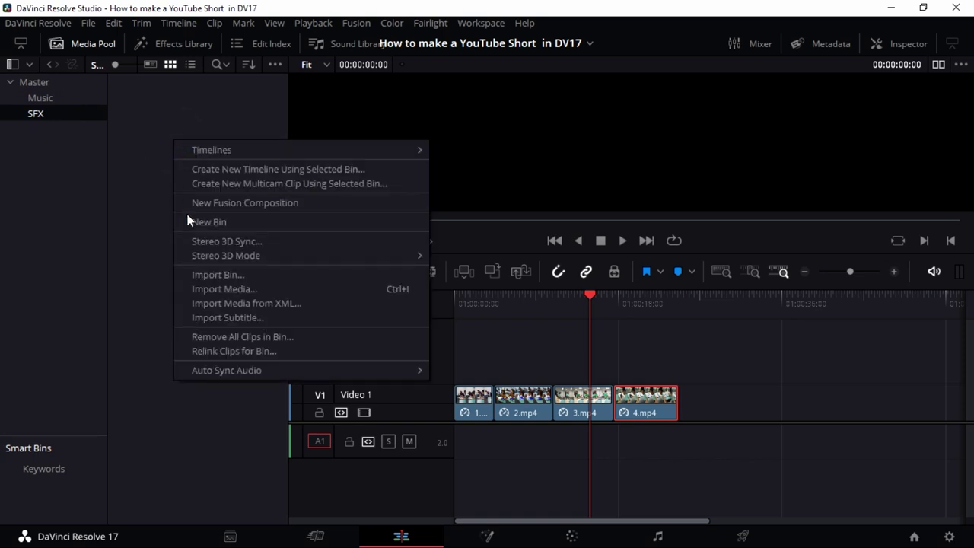
left_click(213, 290)
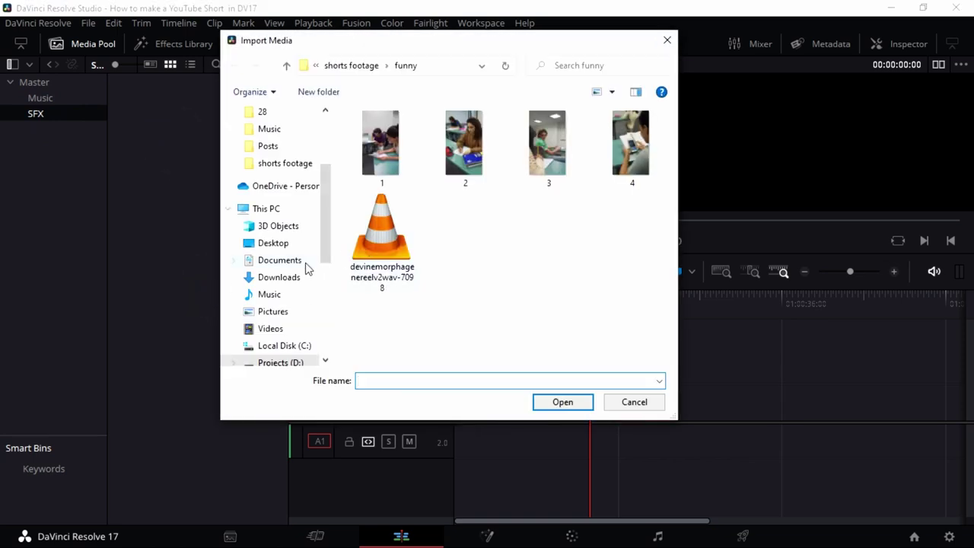
scroll(296, 327, "down", 1)
left_click(297, 311)
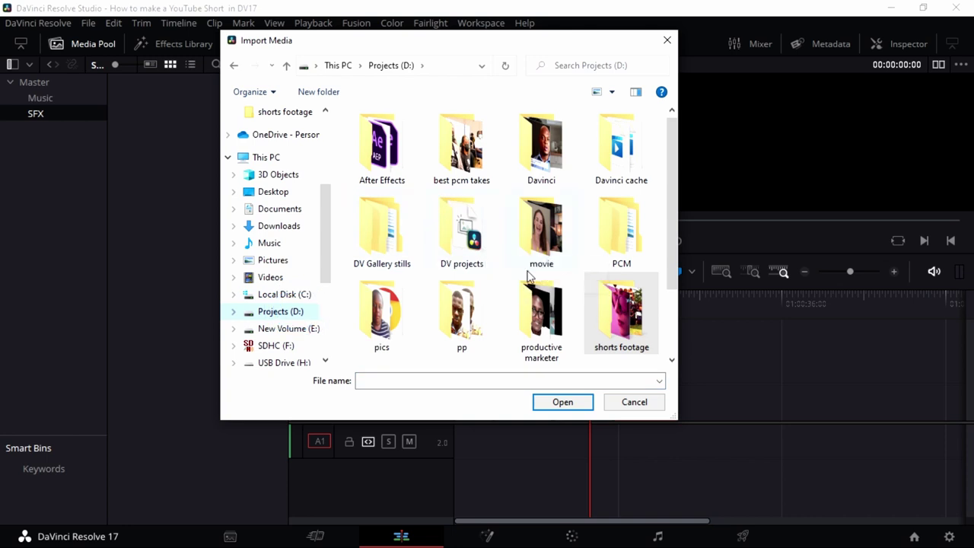
scroll(566, 279, "down", 1)
double_click(541, 224)
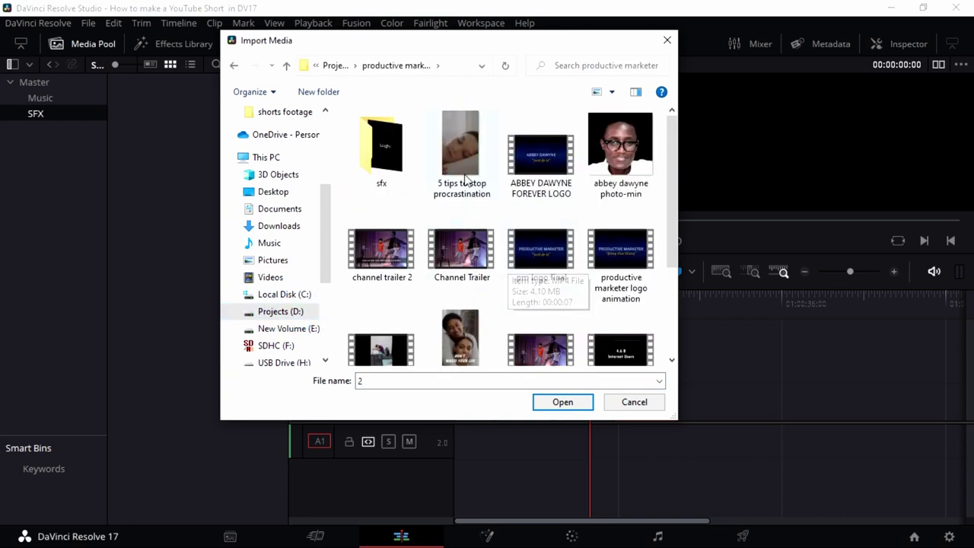
double_click(381, 163)
left_click(385, 161)
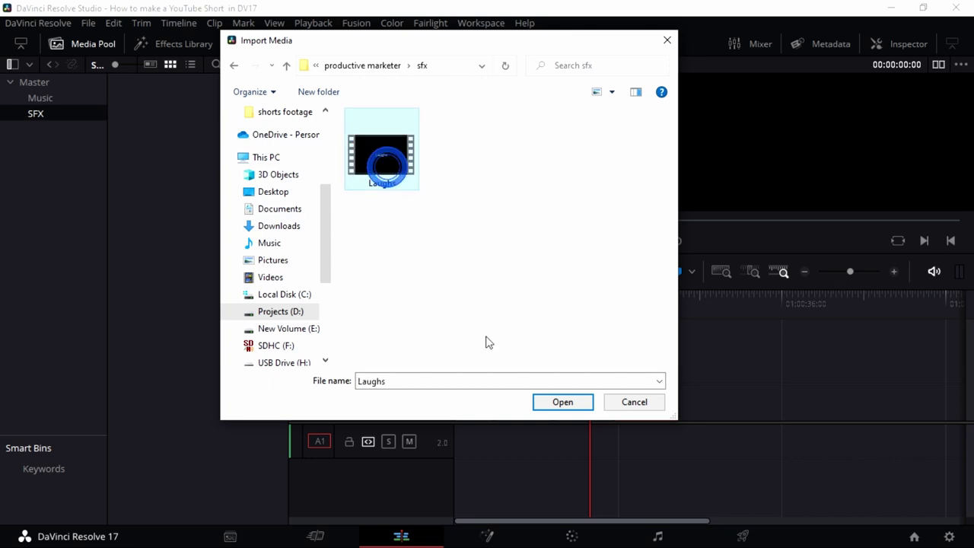
left_click(575, 401)
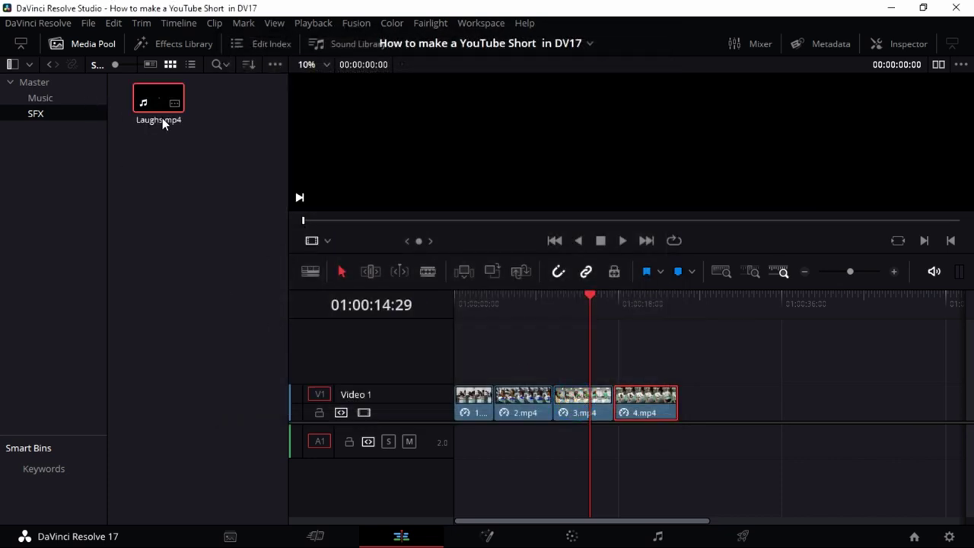
Step: Place devinemorphagenereelv2wav-7098.mp3 from the Music bin onto A1 at the timeline start
left_click_drag(587, 297, 432, 310)
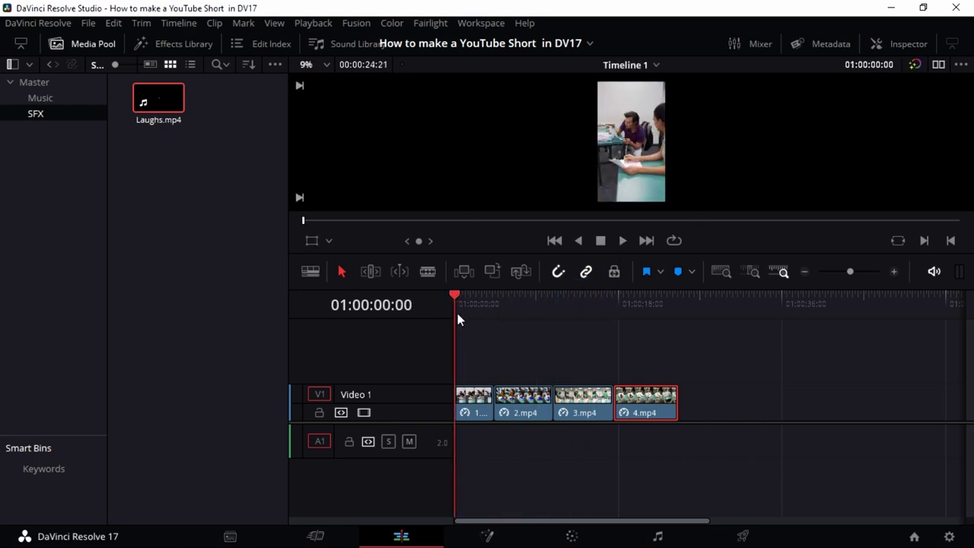
left_click(130, 158)
left_click(71, 95)
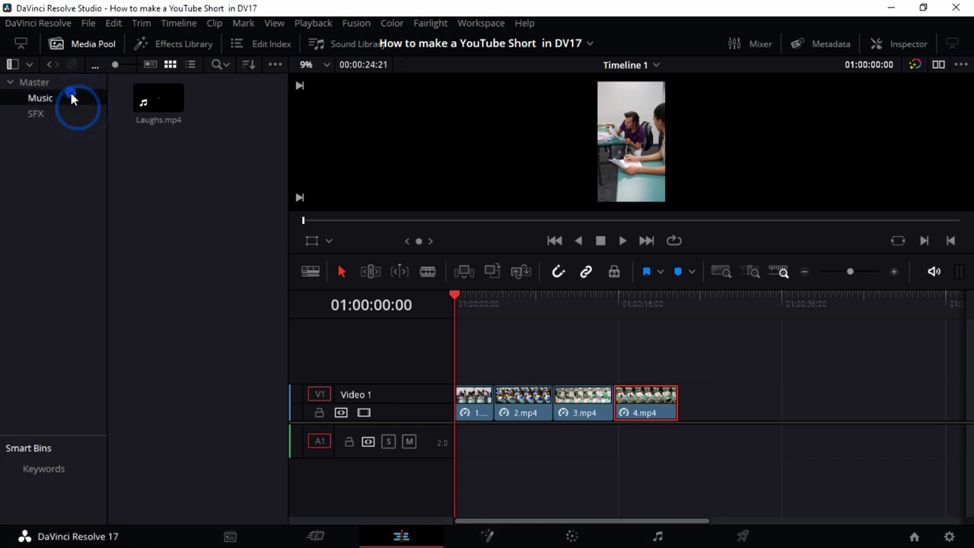
left_click(157, 104)
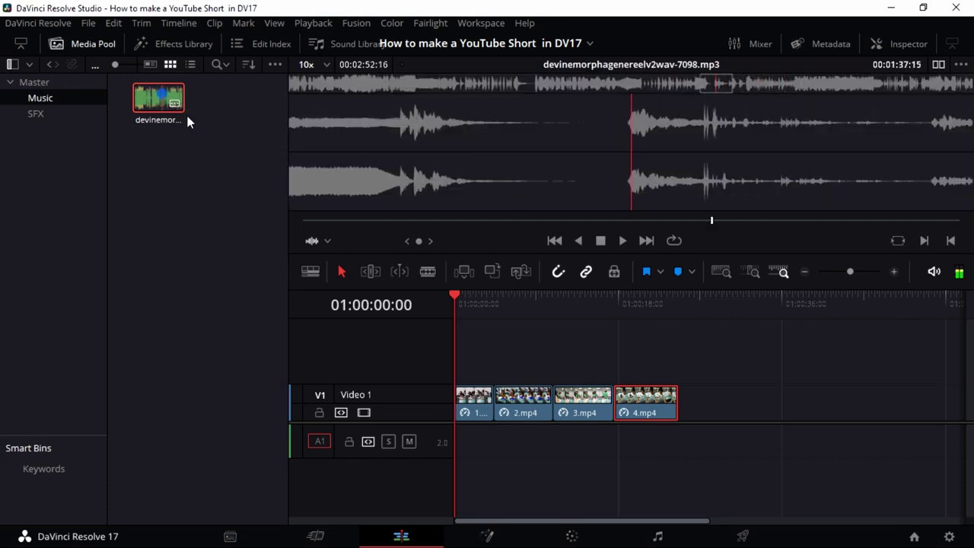
left_click_drag(186, 112, 455, 438)
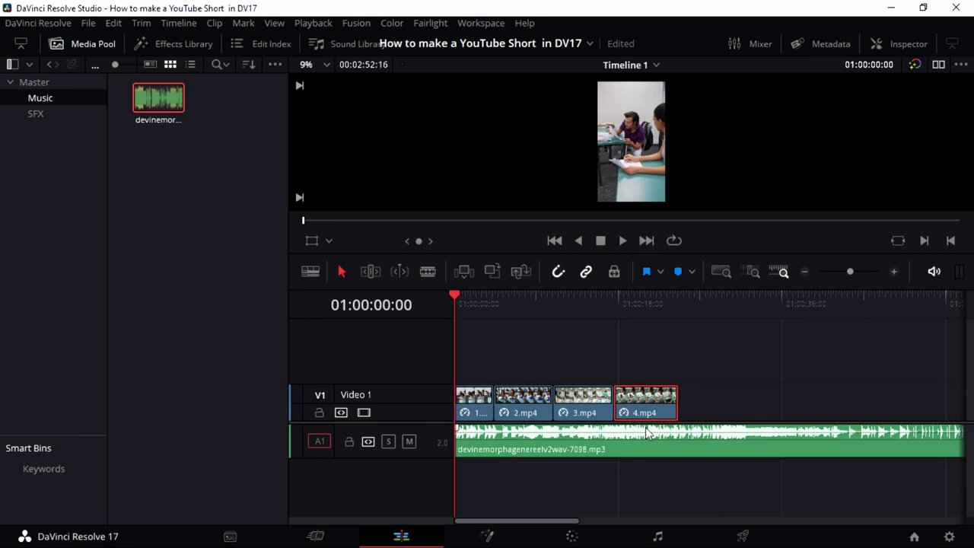
Step: Zoom the timeline out and trim the music's end to 4.mp4's end, making it 24:21 long
key("ctrl+minus")
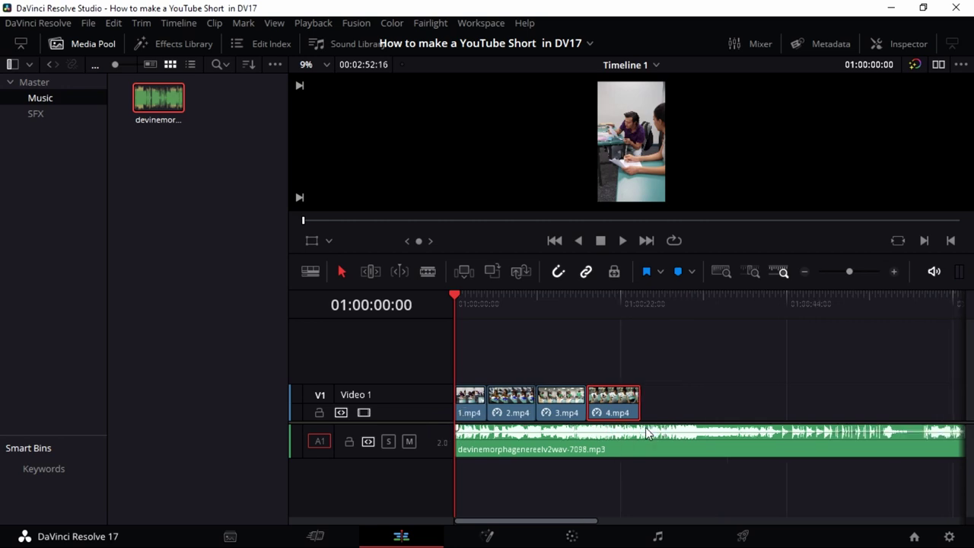
key("ctrl+minus")
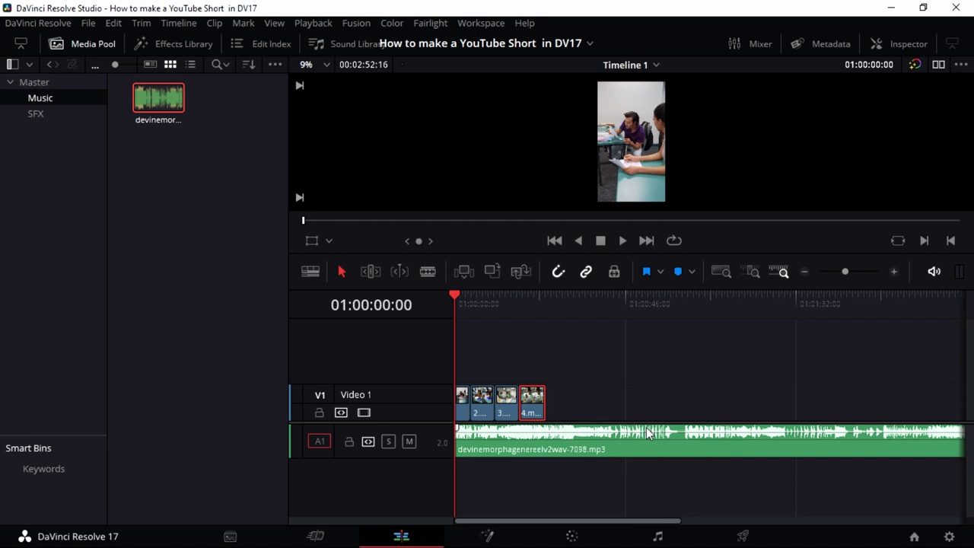
key("ctrl+minus")
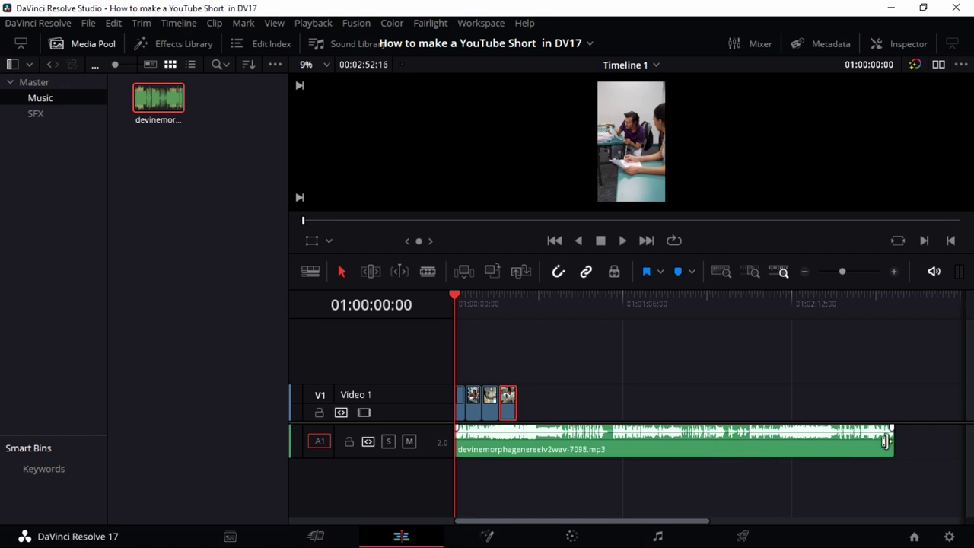
left_click_drag(890, 441, 519, 446)
scroll(488, 316, "up", 3)
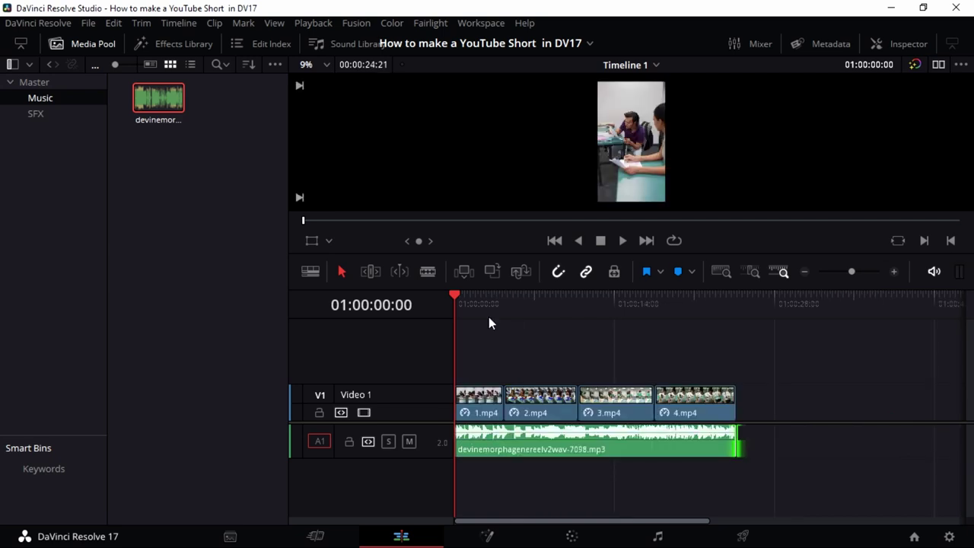
Step: Play back the edit, then mute timeline audio and scrub back to about 9 seconds
key("space")
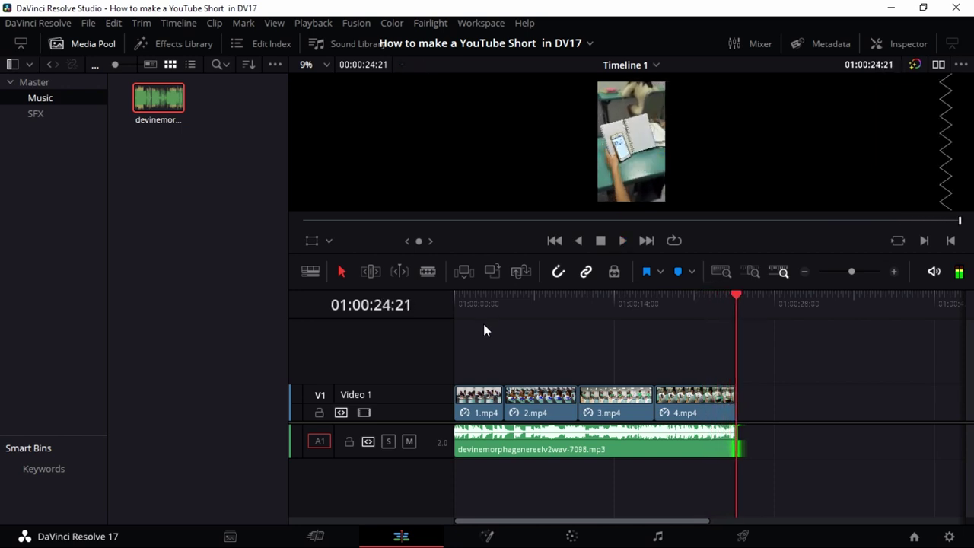
left_click(636, 304)
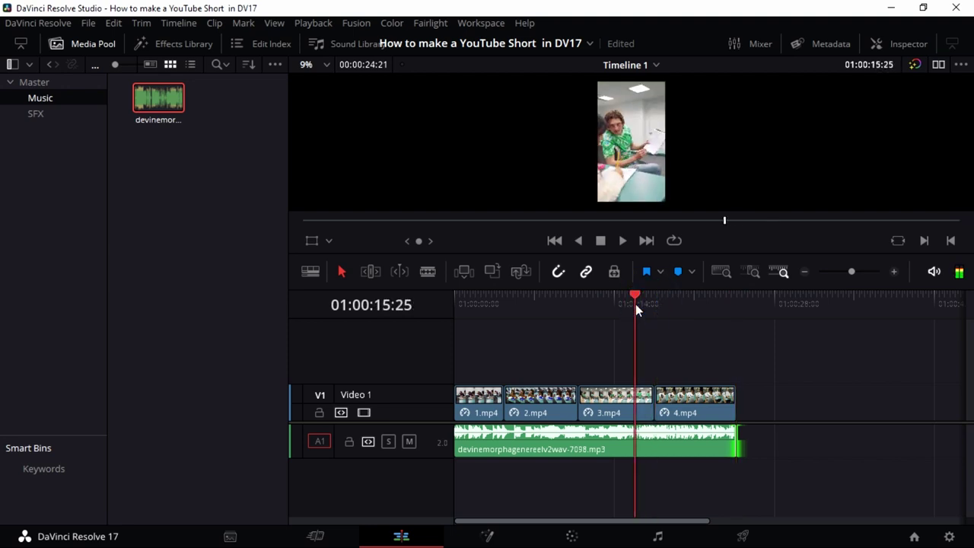
left_click(934, 271)
left_click_drag(650, 321, 504, 319)
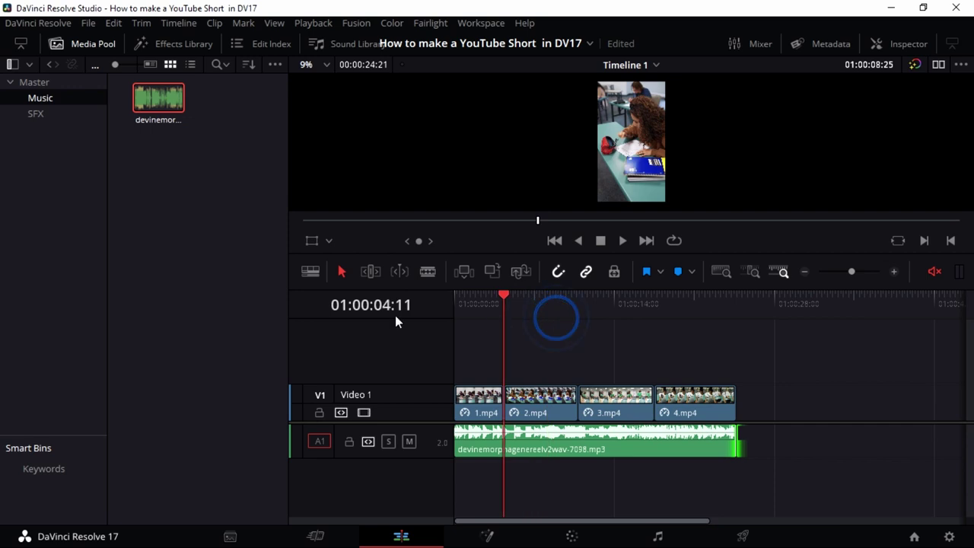
Step: Add Laughs.mp4 from the SFX bin onto V2 and A2, starting at the timeline start
left_click(70, 113)
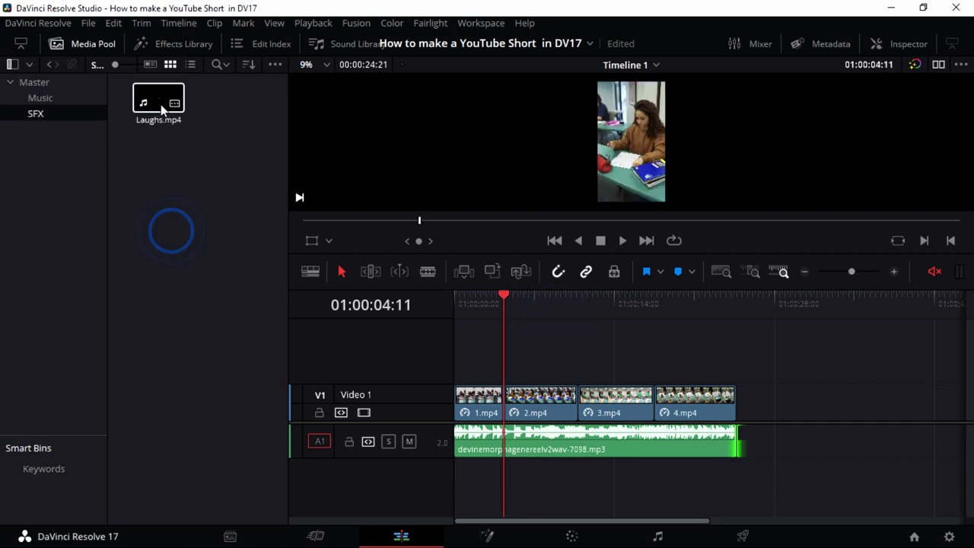
left_click_drag(161, 102, 522, 492)
left_click_drag(578, 491, 460, 486)
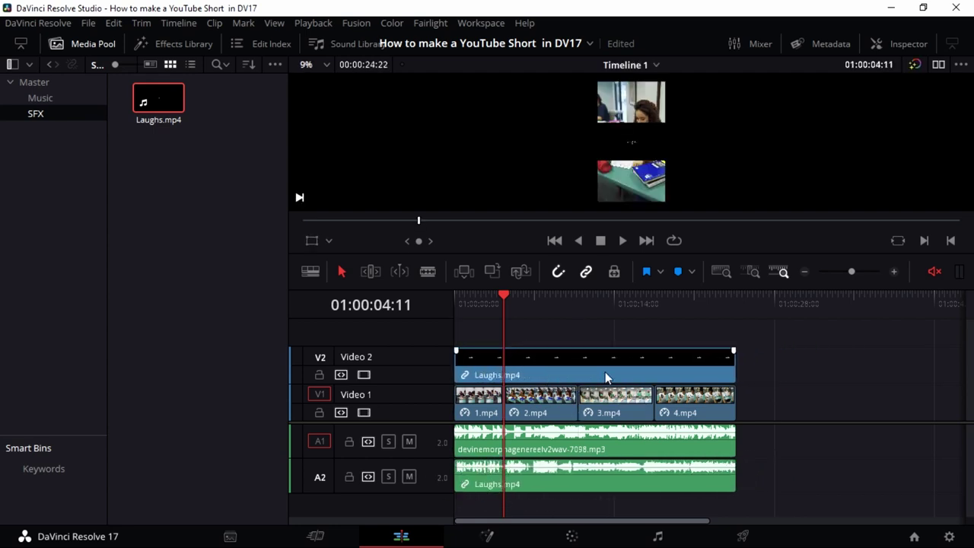
left_click(862, 377)
Step: Unlink the Laughs.mp4 video on V2 from its audio on A2
right_click(568, 371)
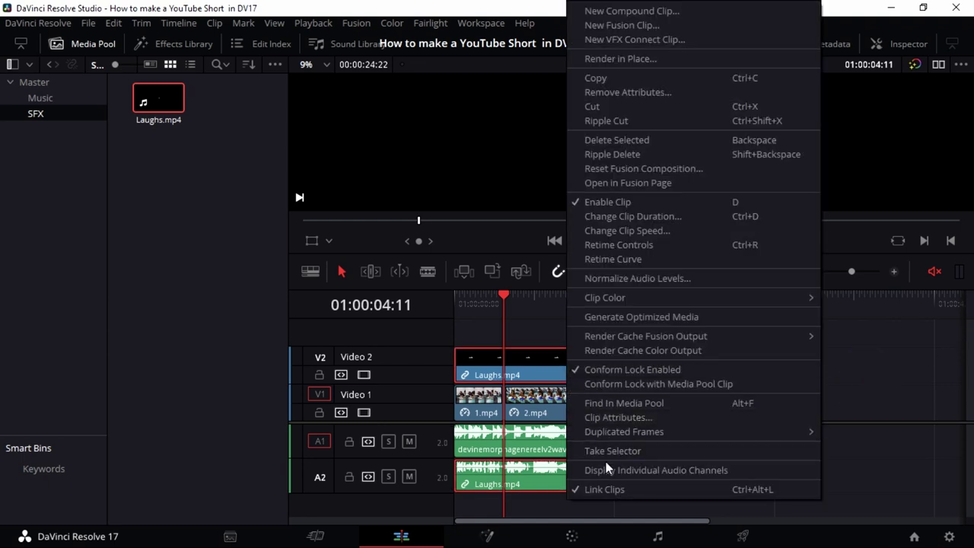
left_click(613, 490)
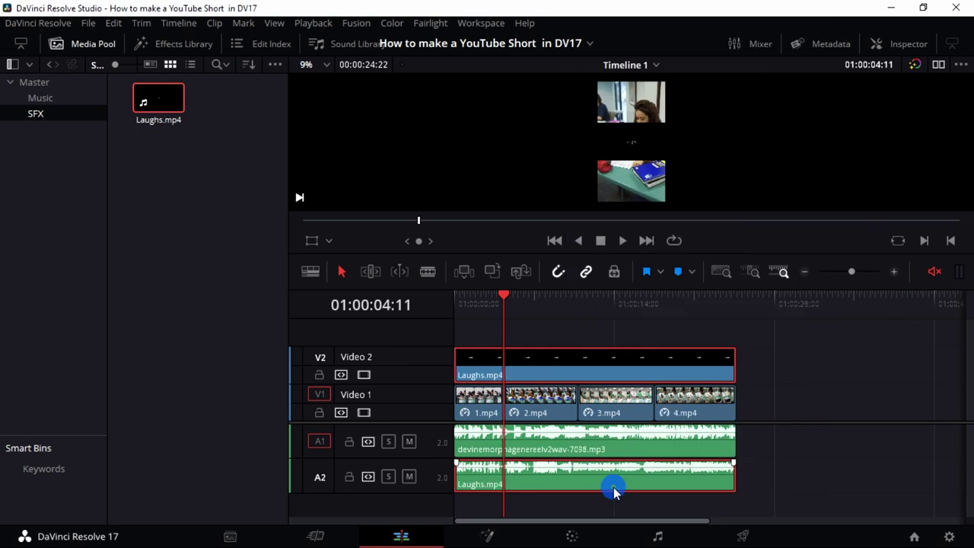
left_click(540, 365)
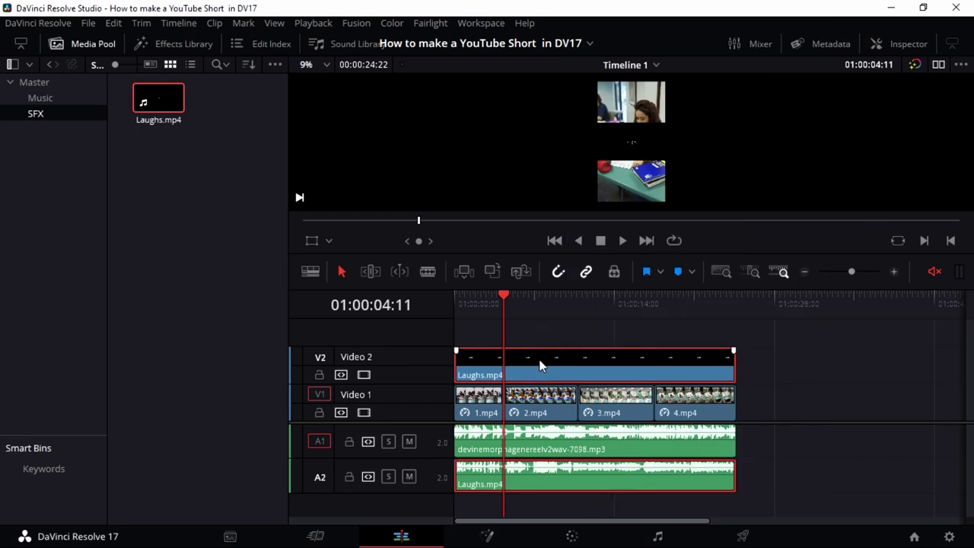
key("d")
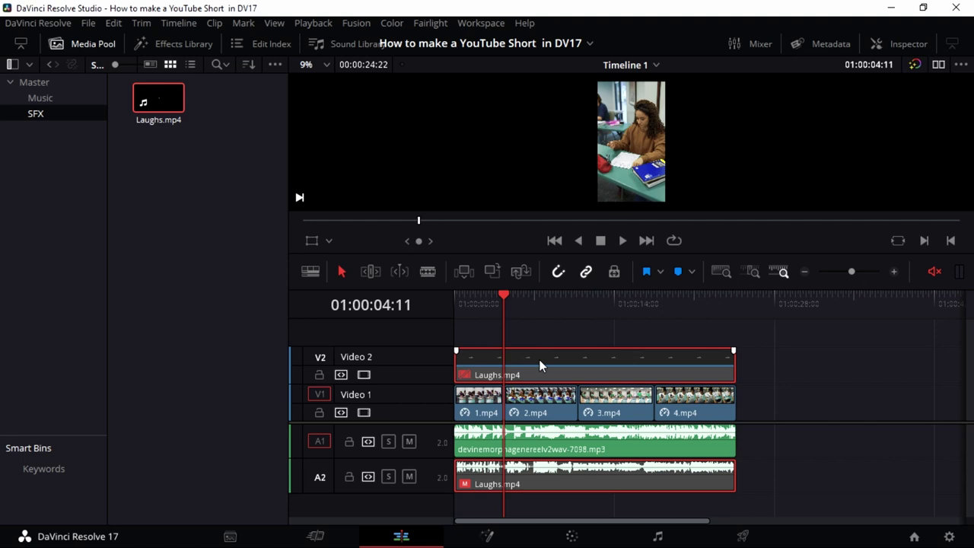
key("d")
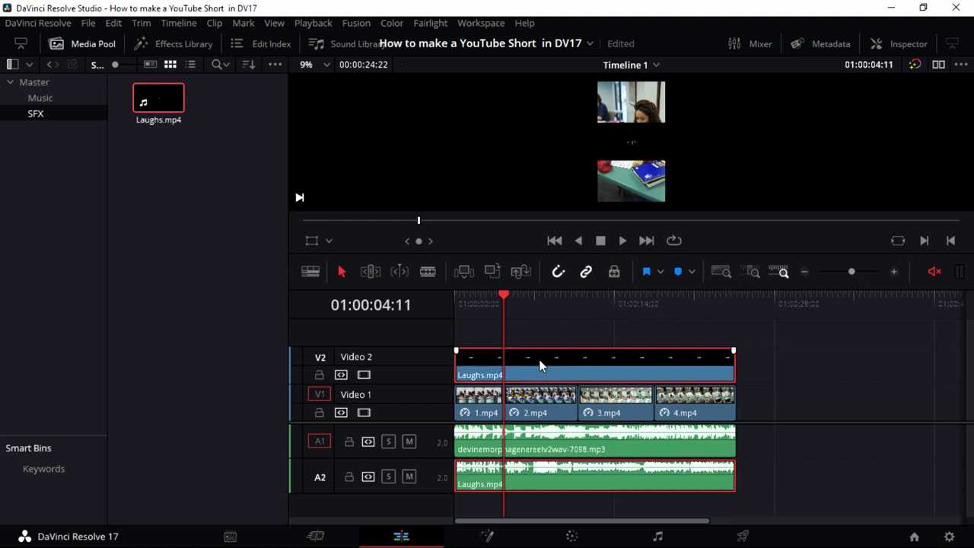
left_click(842, 372)
Step: Delete the Laughs video from V2, keeping only its laughter audio on A2
left_click(631, 373)
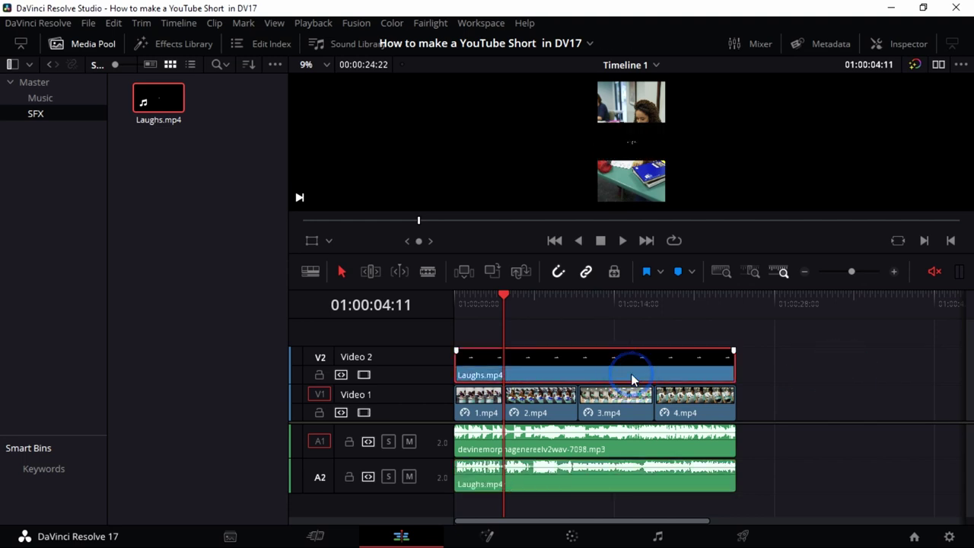
left_click(771, 375)
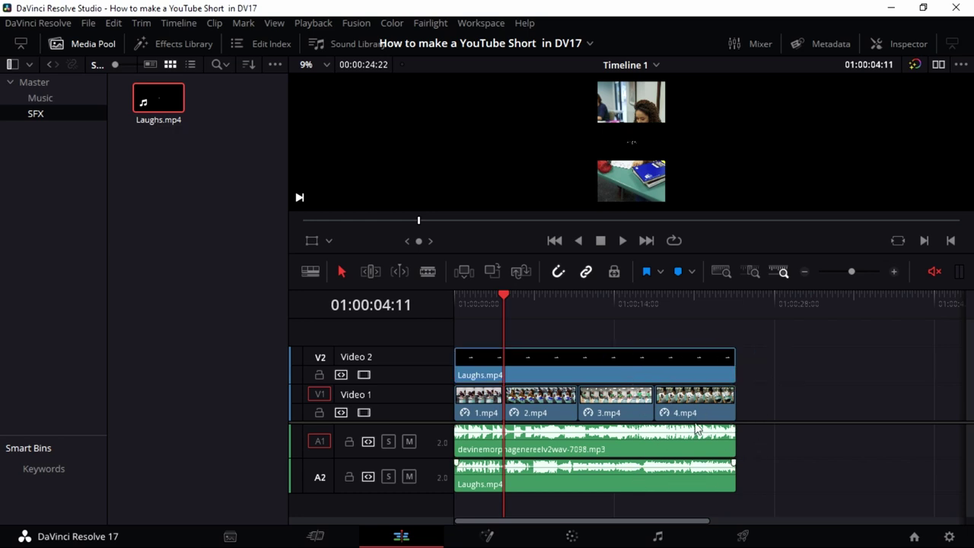
left_click(667, 365)
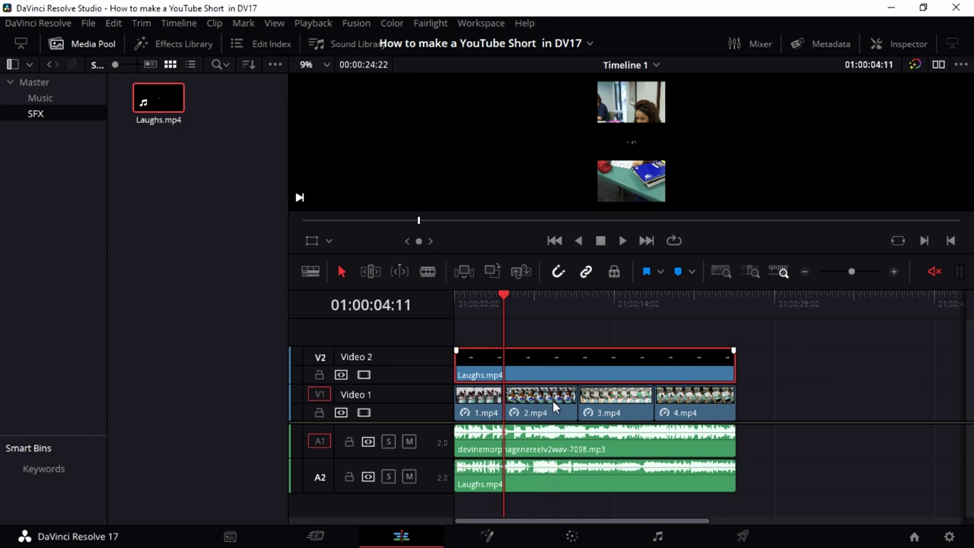
left_click(784, 431)
left_click(663, 485)
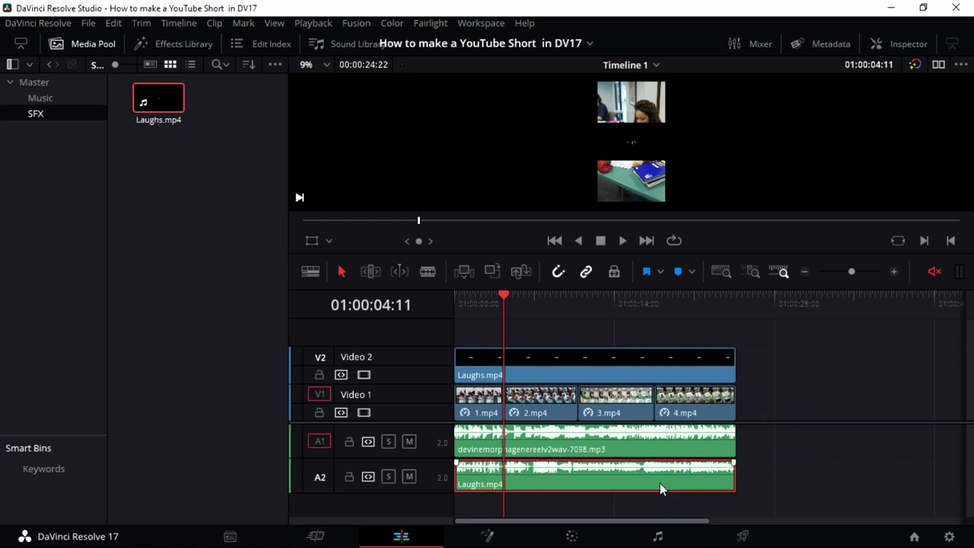
left_click(679, 376)
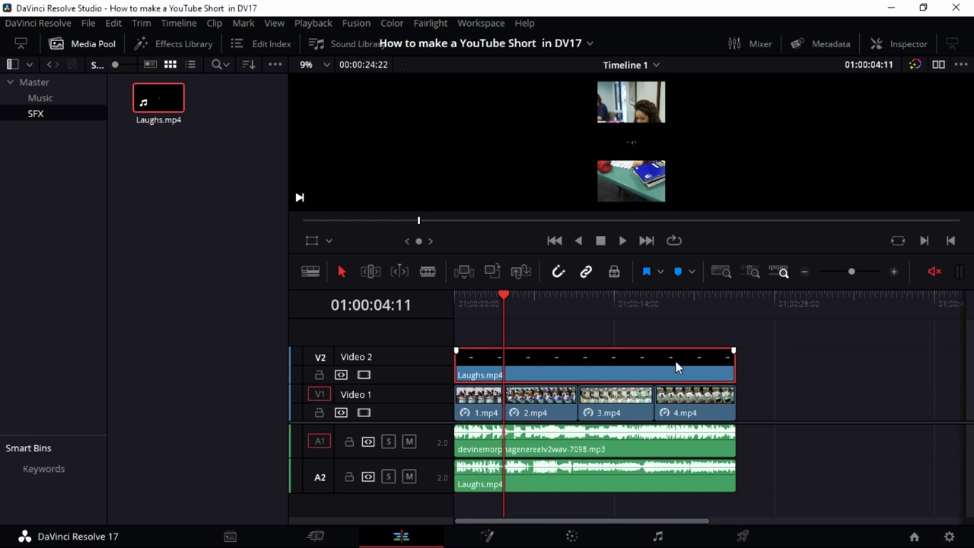
left_click_drag(656, 363, 872, 347)
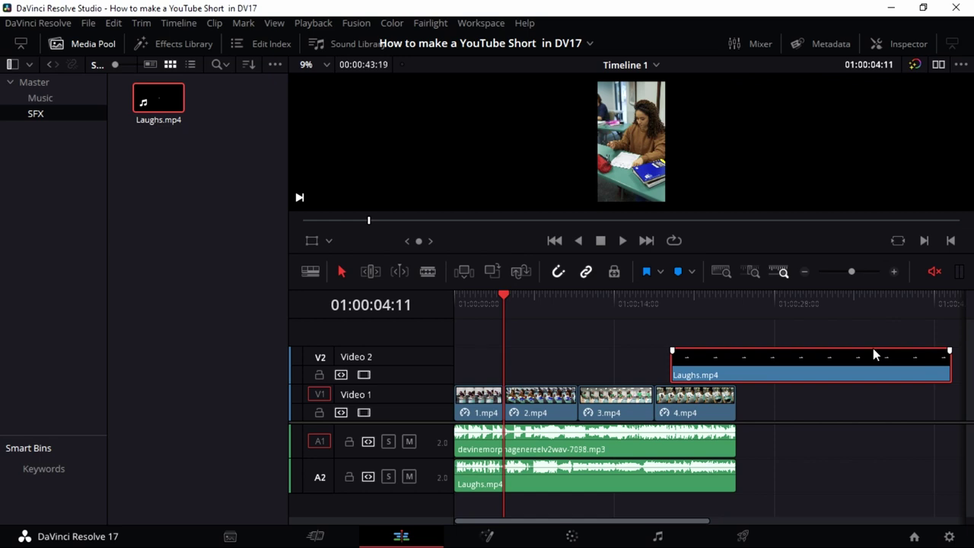
key("Delete")
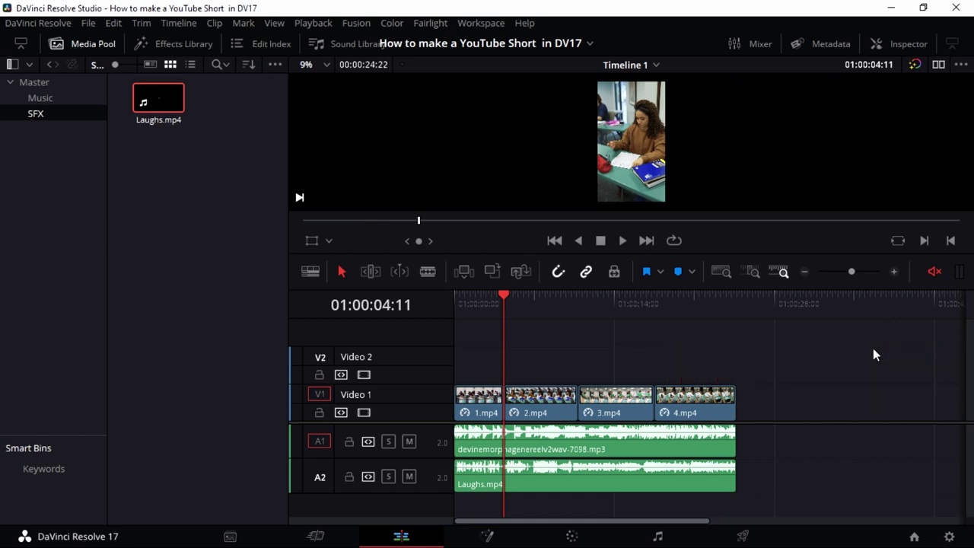
Step: Unmute timeline audio, play the full edit from the start, then return to 01:00:00:00
left_click_drag(516, 302, 439, 294)
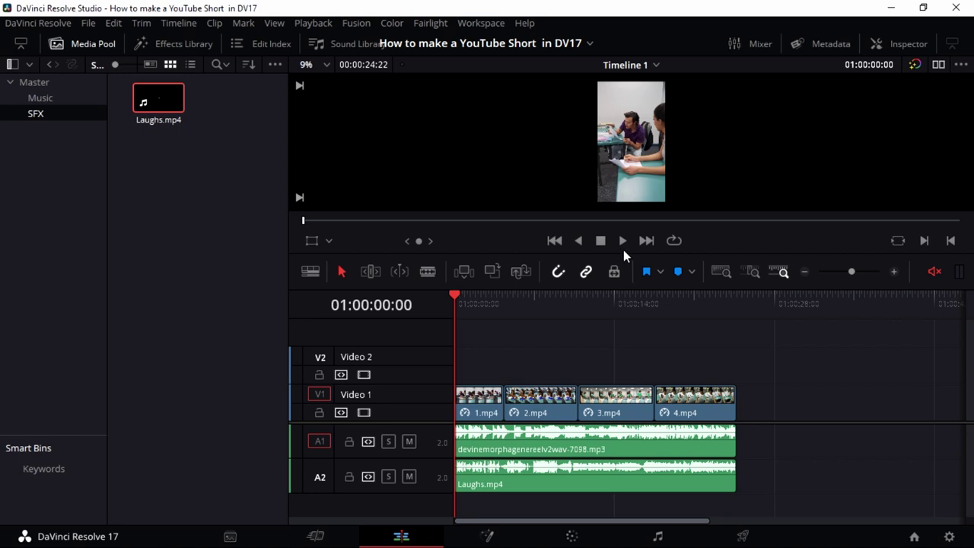
left_click(937, 273)
left_click(627, 242)
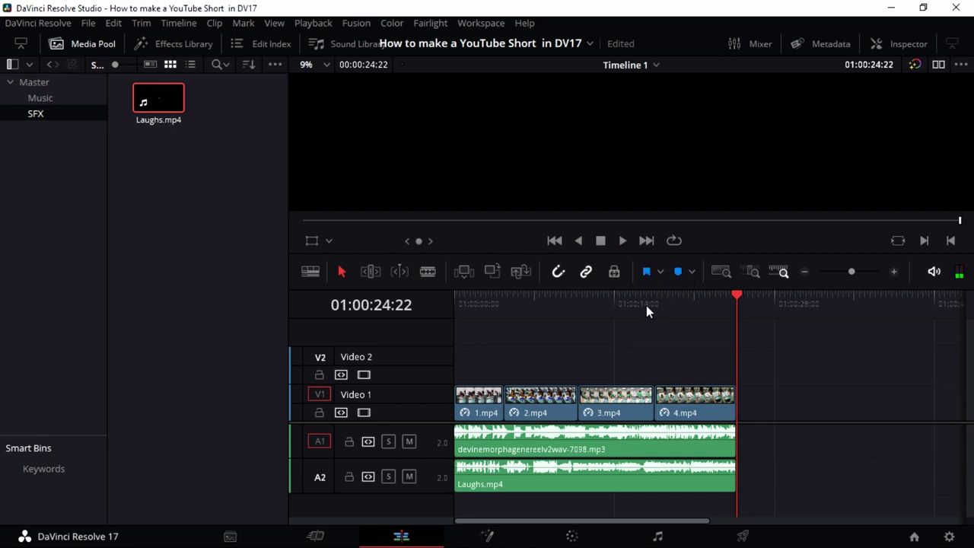
left_click_drag(646, 301, 449, 304)
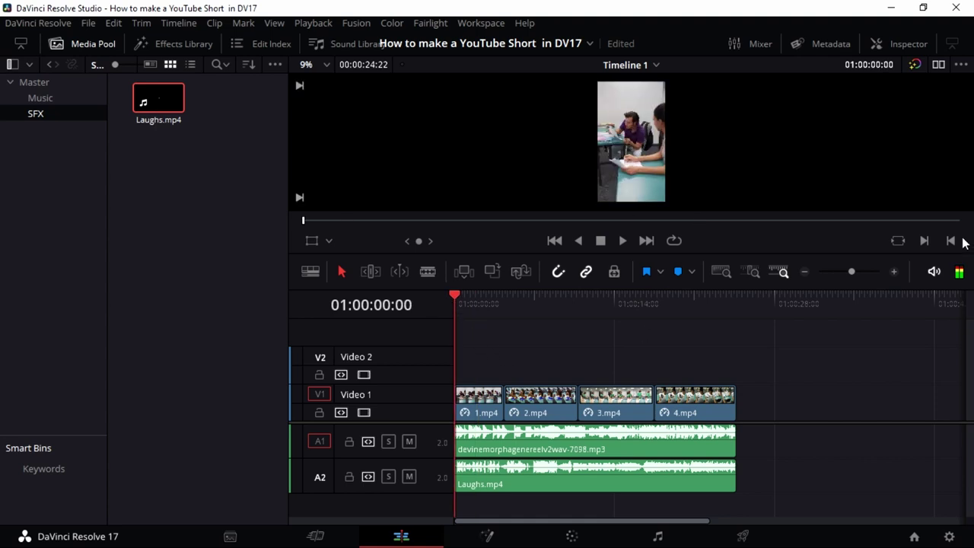
Step: Set the A1 music clip's volume to -2.20 dB in the Inspector
left_click(934, 271)
left_click(591, 443)
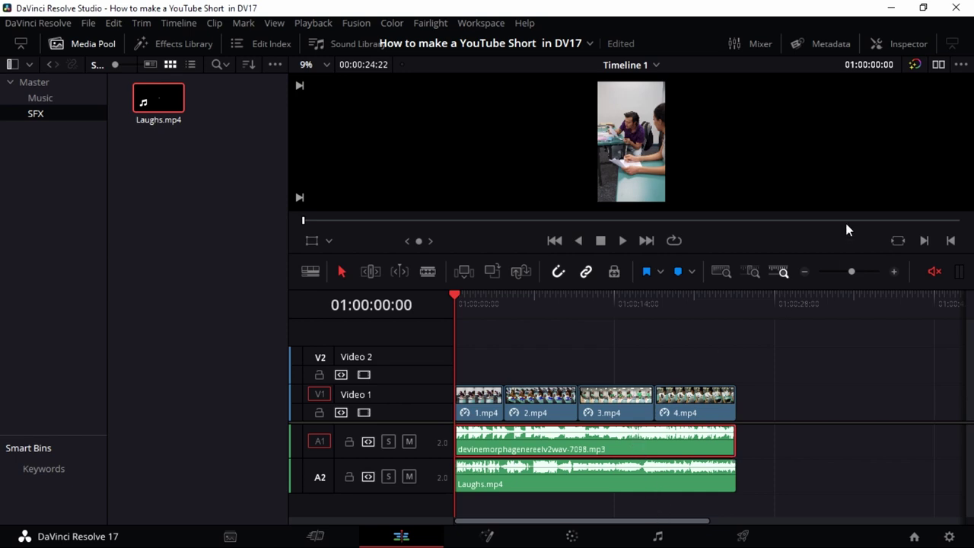
left_click(900, 44)
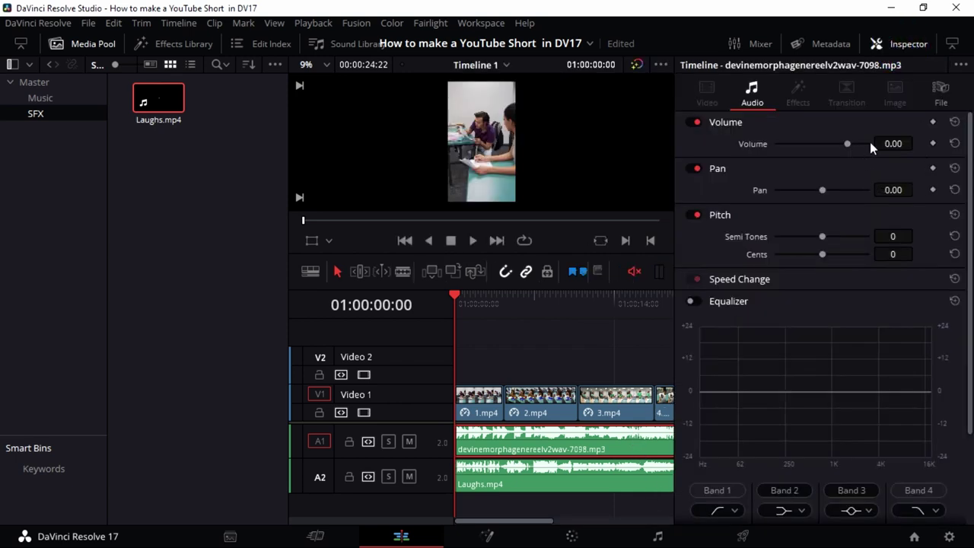
left_click_drag(891, 143, 874, 143)
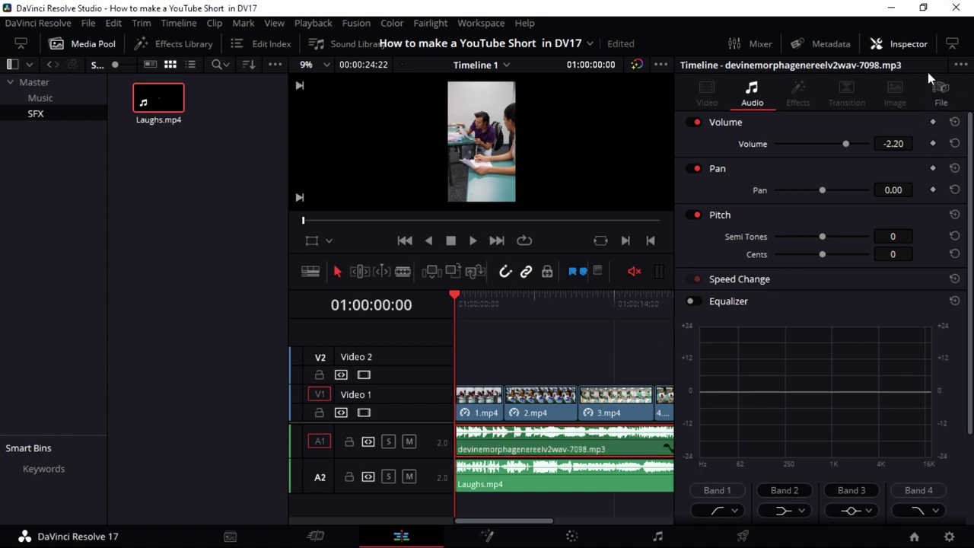
left_click(908, 44)
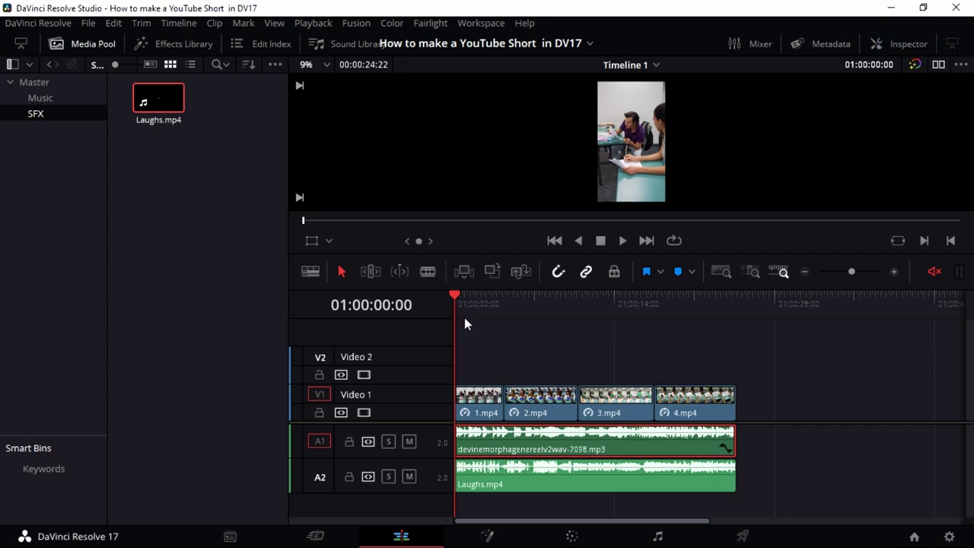
Step: Play the edit with audio unmuted, stopping with the playhead at 01:00:16:03
key("space")
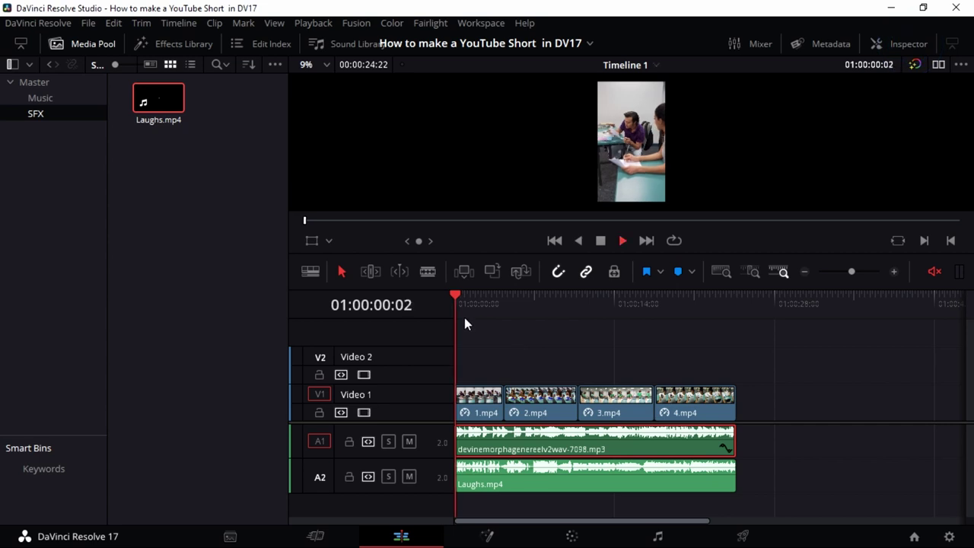
left_click(931, 266)
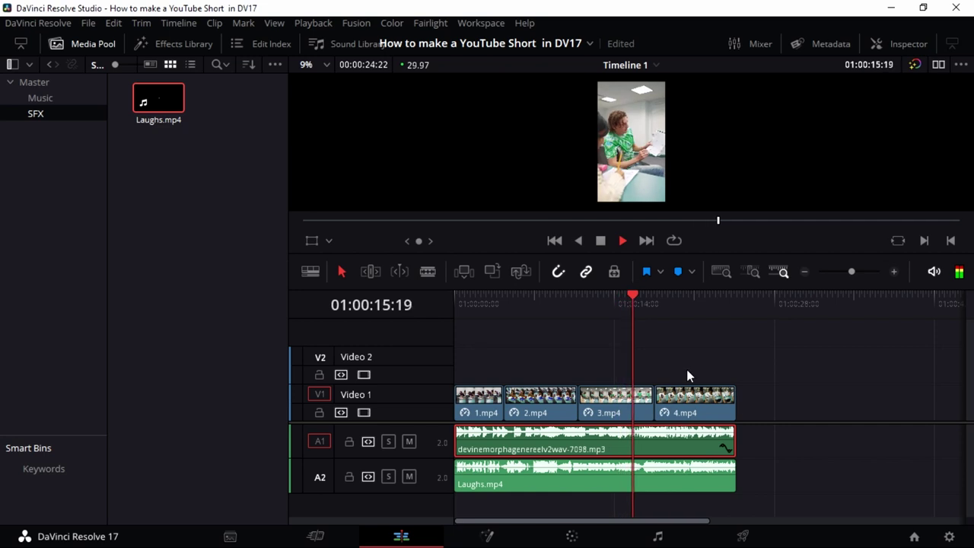
key("space")
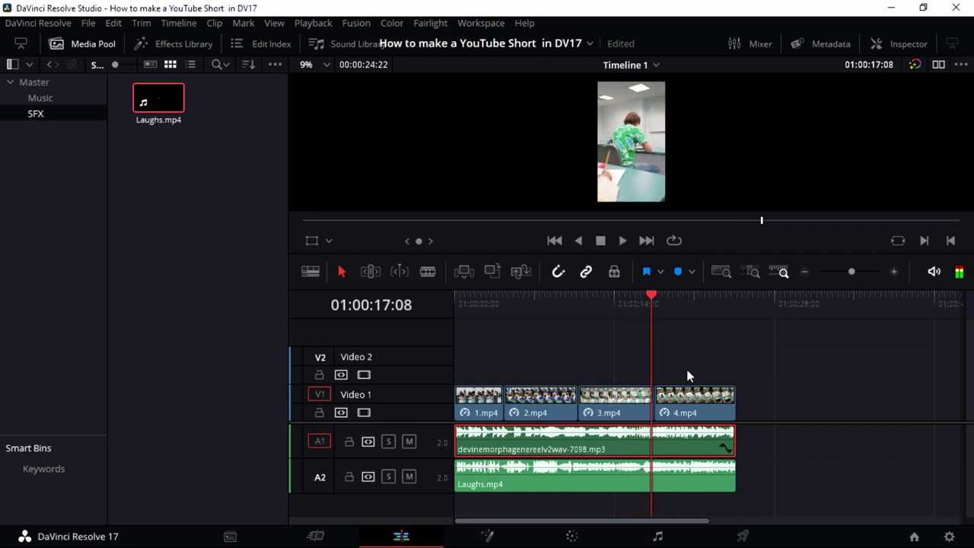
left_click_drag(649, 294, 639, 295)
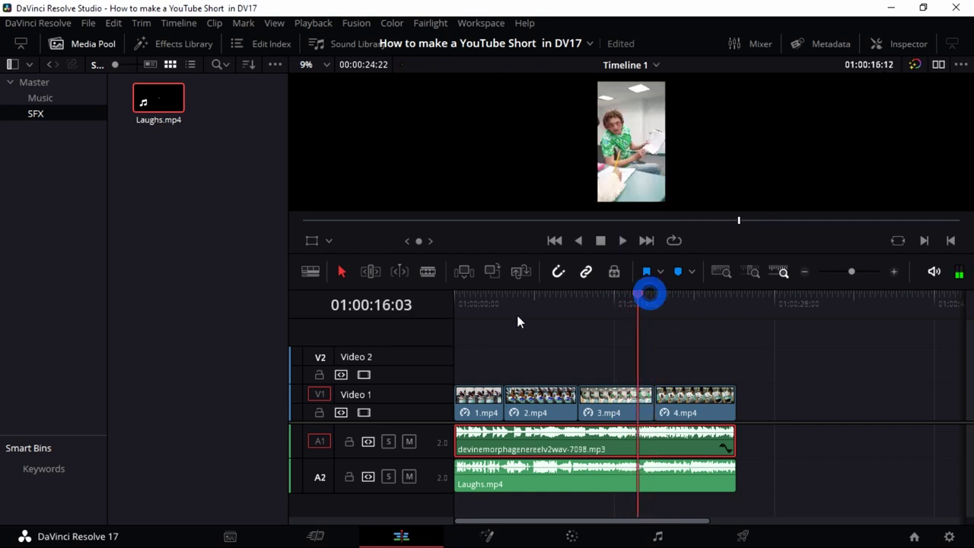